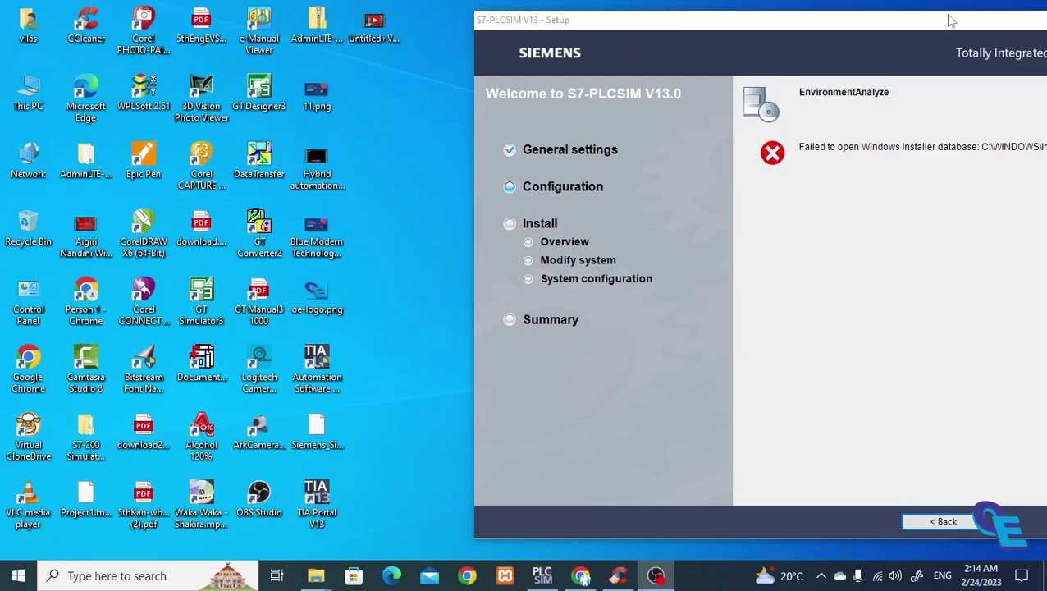
# Move the S7-PLCSIM V13 Setup window left to show its full installer database error, then bring up the Siemens forum thread
pyautogui.click(942, 16)
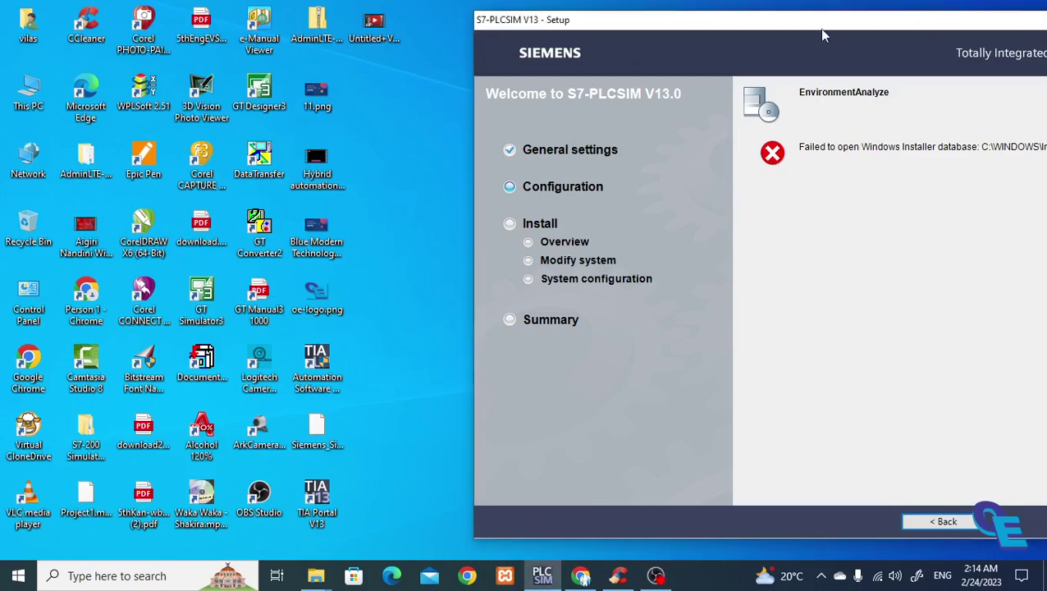
pyautogui.moveTo(819, 29); pyautogui.dragTo(491, 30)
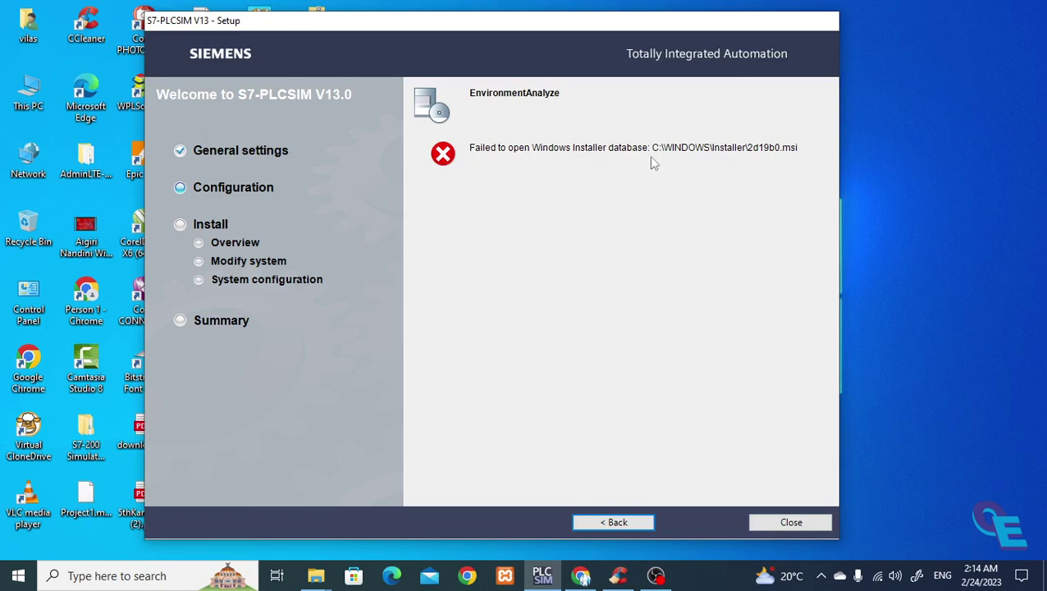
pyautogui.click(582, 577)
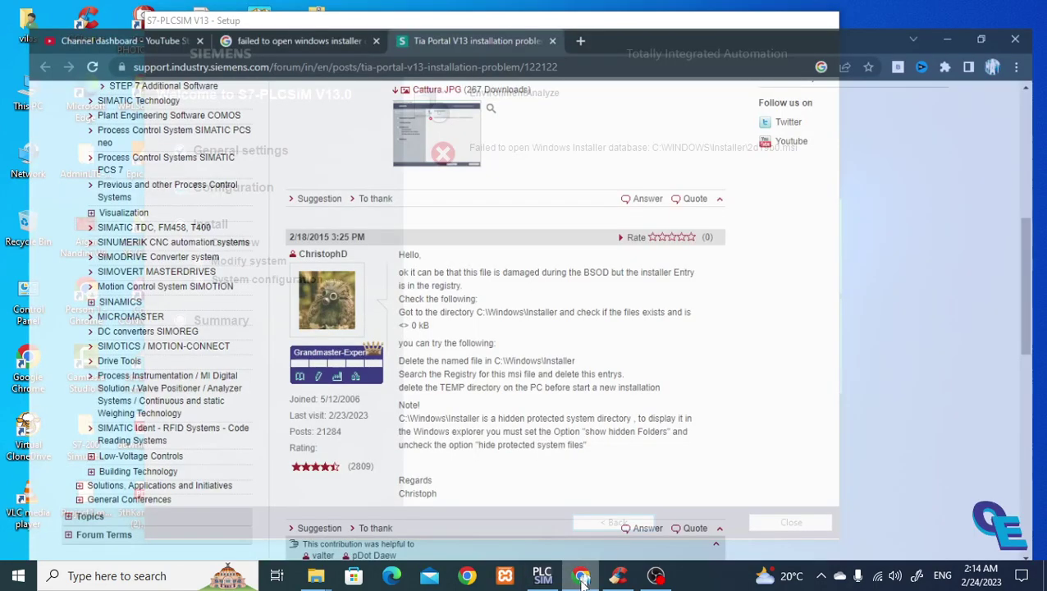
pyautogui.scroll(4, 472, 240)
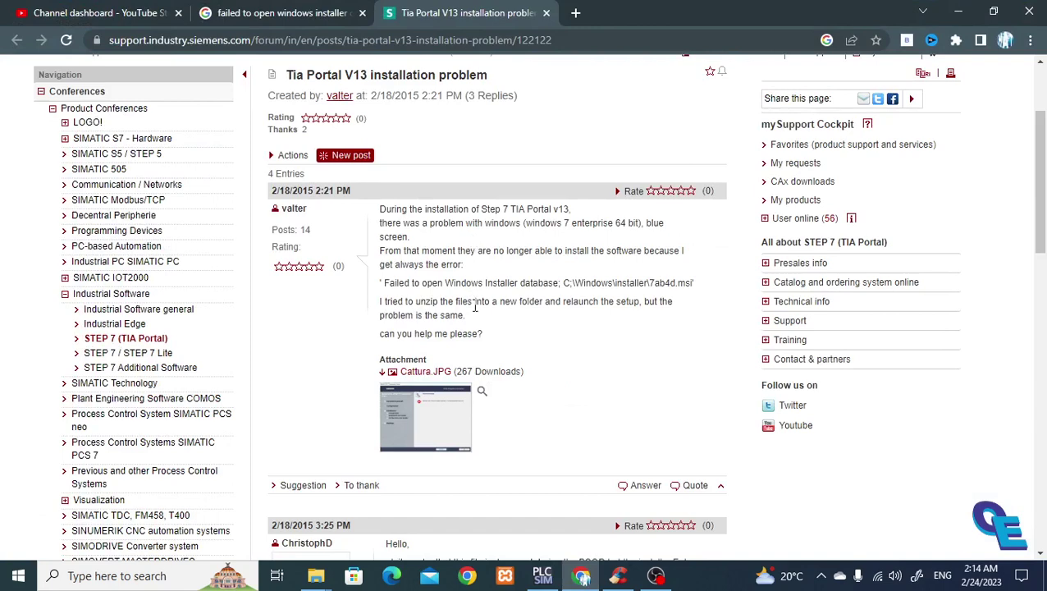
pyautogui.scroll(-2, 474, 306)
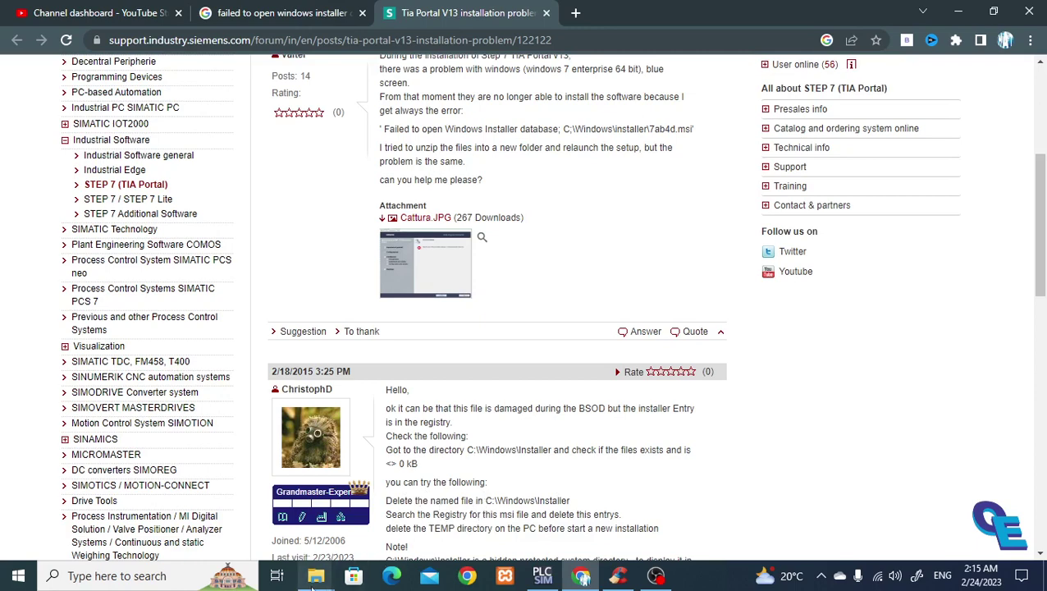
# Switch to the C:\Windows Explorer window and browse its folders starting with I, down to INF
pyautogui.click(313, 577)
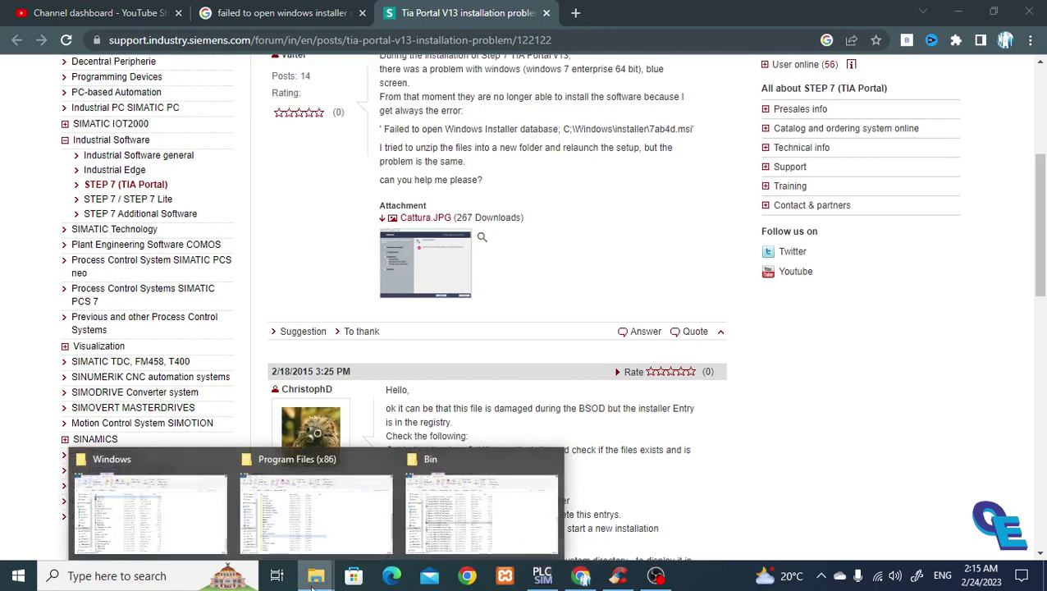
pyautogui.click(182, 534)
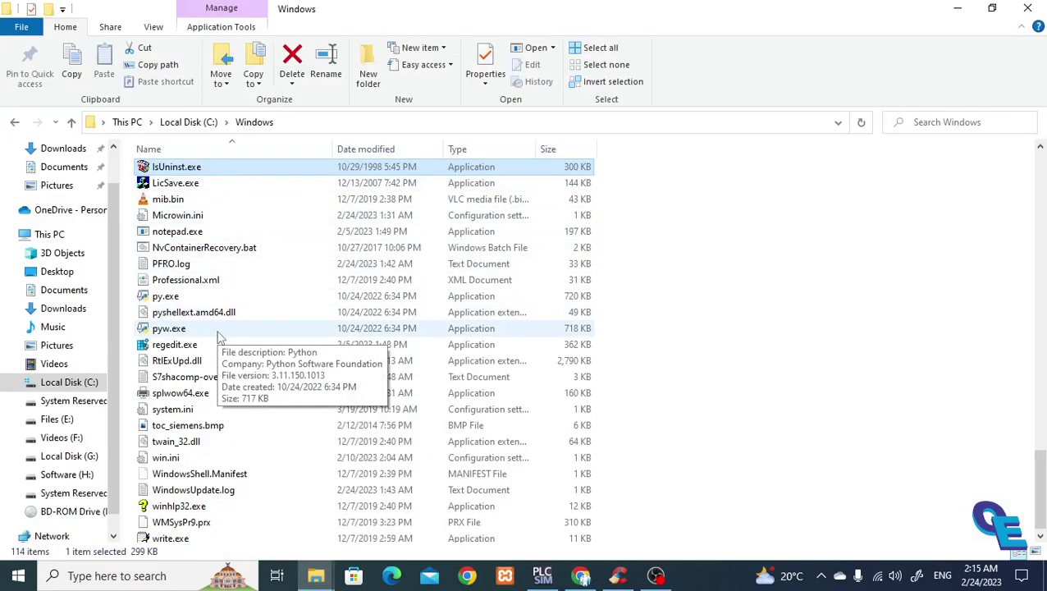
pyautogui.scroll(7, 213, 328)
pyautogui.scroll(3, 409, 212)
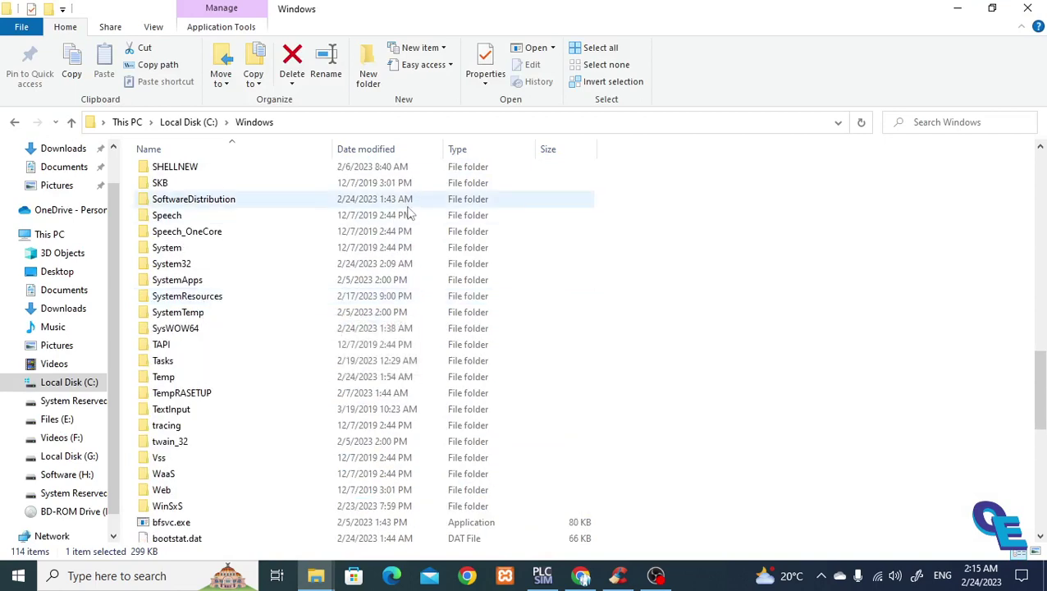
pyautogui.press('i')
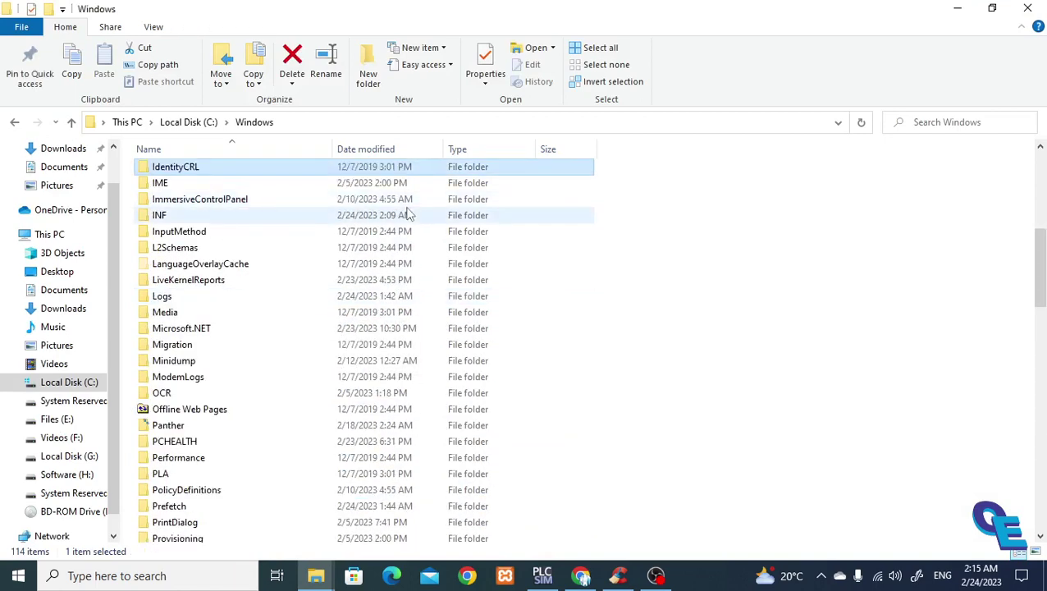
pyautogui.press('i')
pyautogui.press('i')
pyautogui.press('i')
pyautogui.press('i')
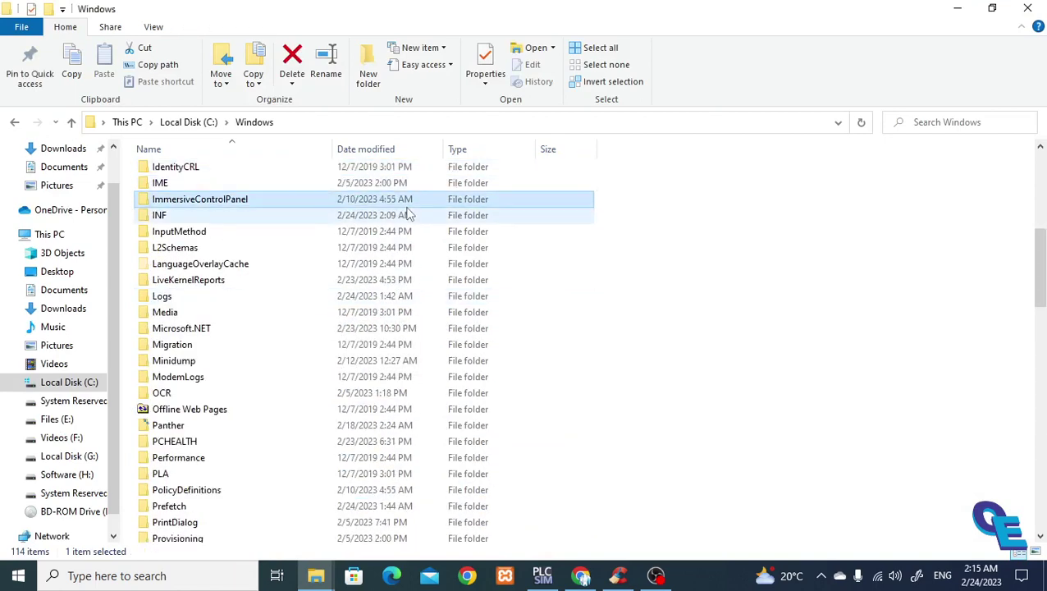
pyautogui.press('i')
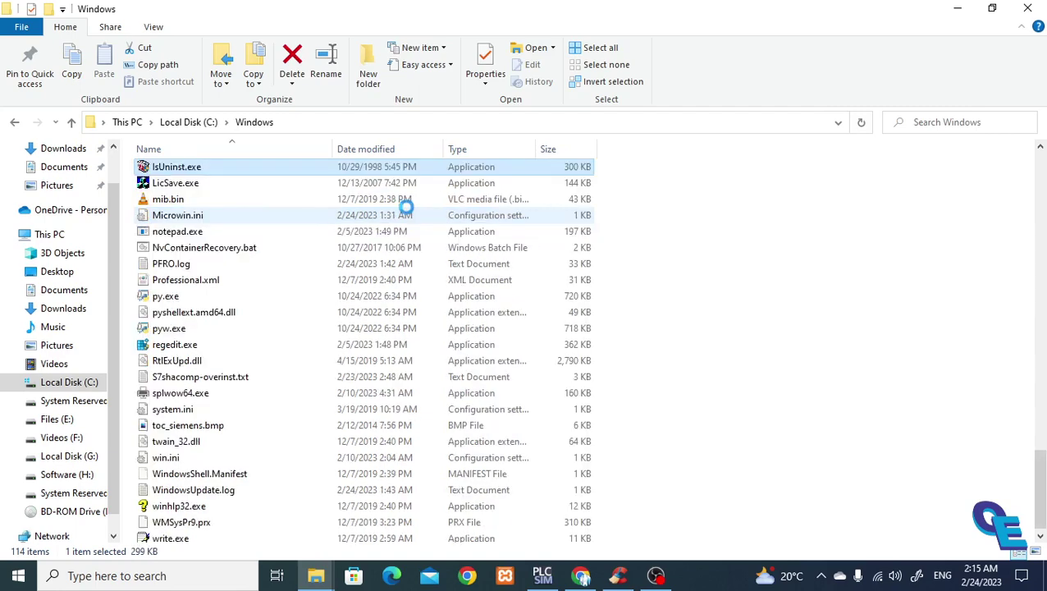
pyautogui.press('i')
pyautogui.press('i')
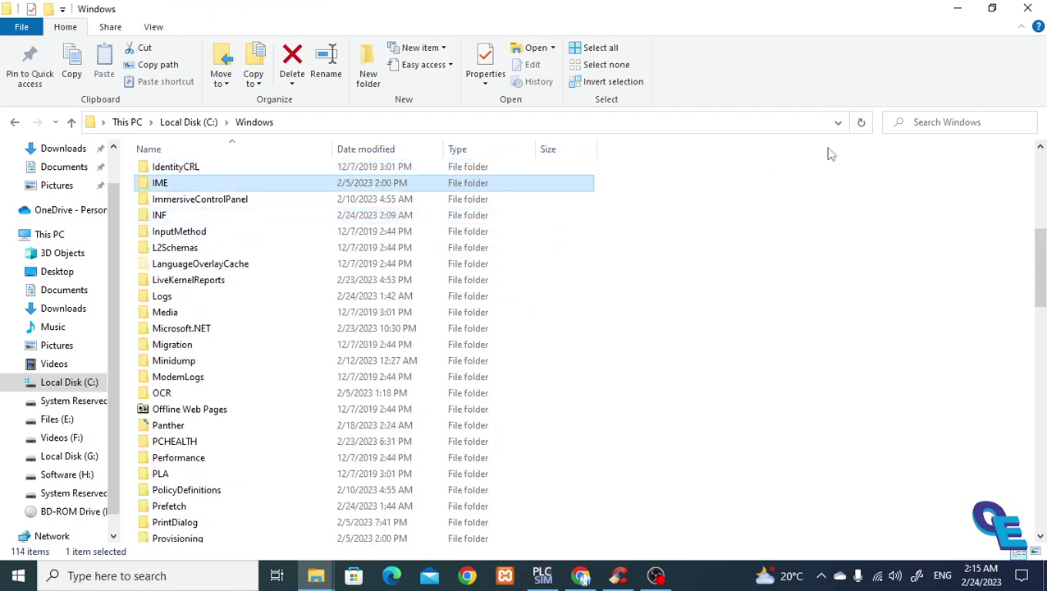
pyautogui.press('i')
pyautogui.press('i')
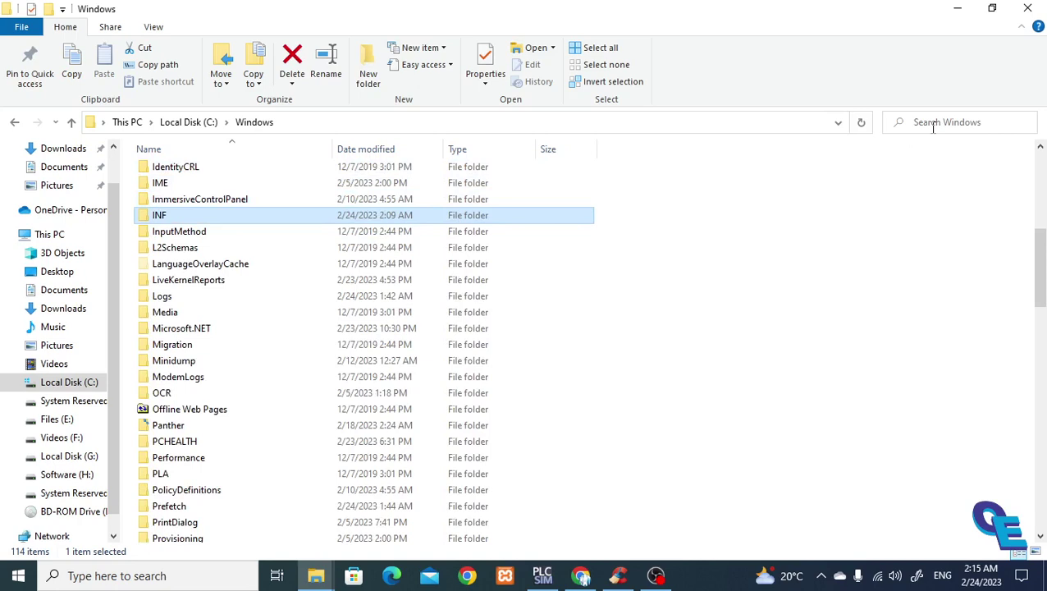
# Search the Windows folder for 'installer' and look through the WinSxS matches
pyautogui.click(934, 132)
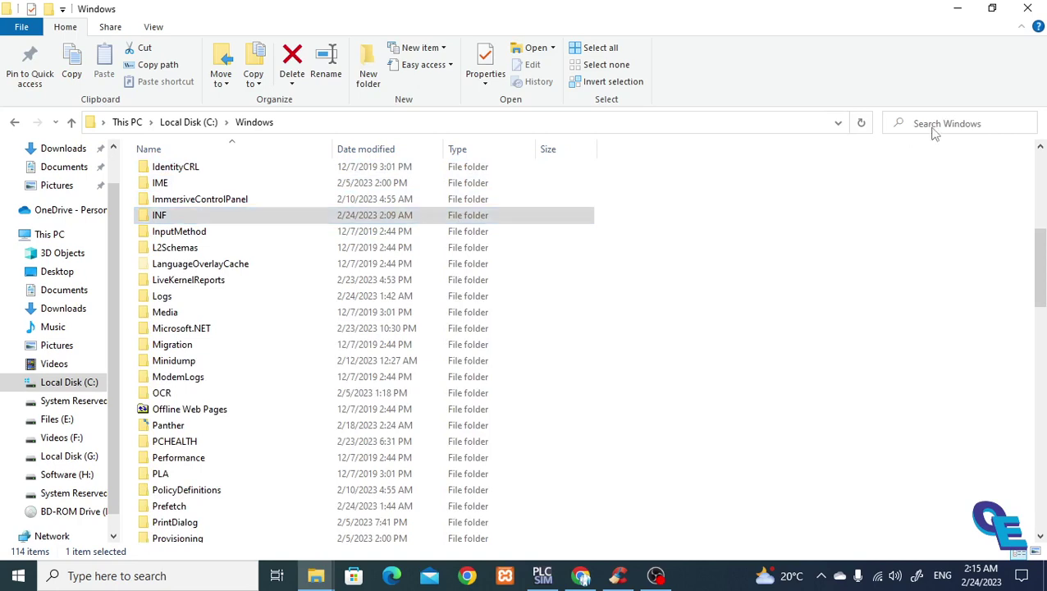
pyautogui.write('installer')
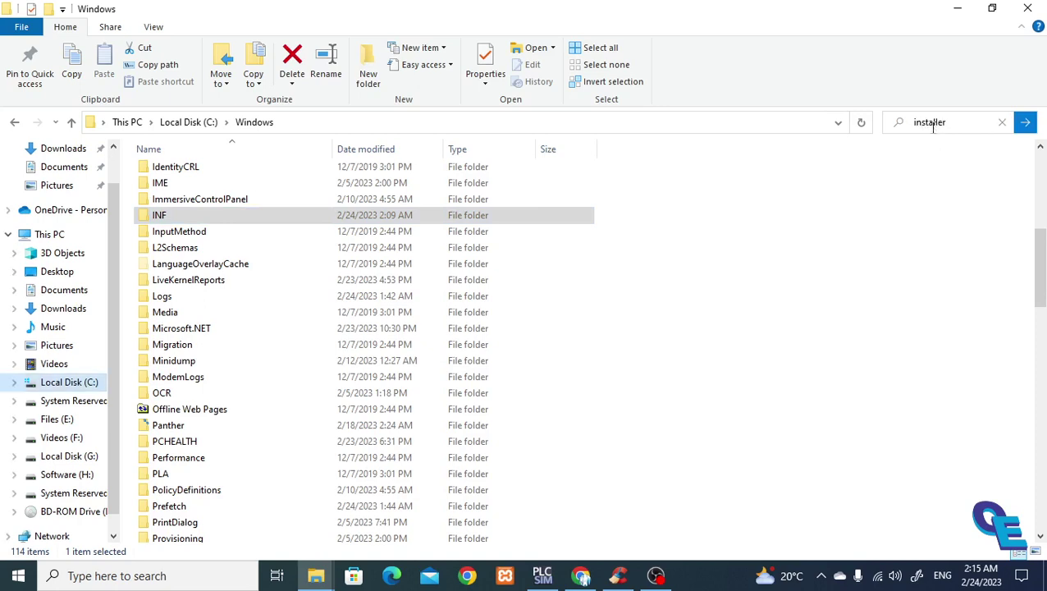
pyautogui.press('Return')
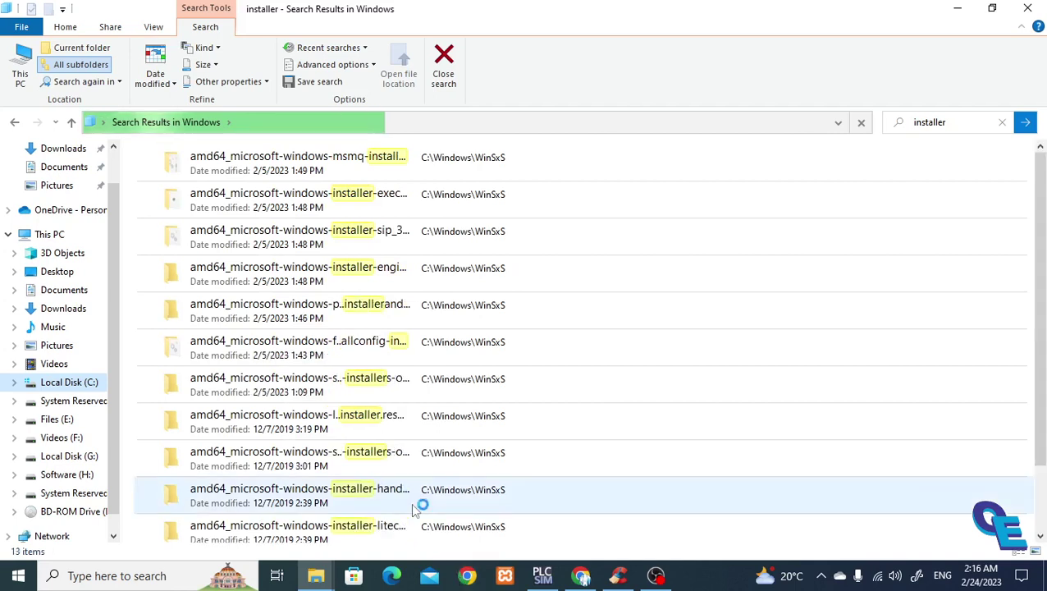
pyautogui.scroll(-2, 412, 507)
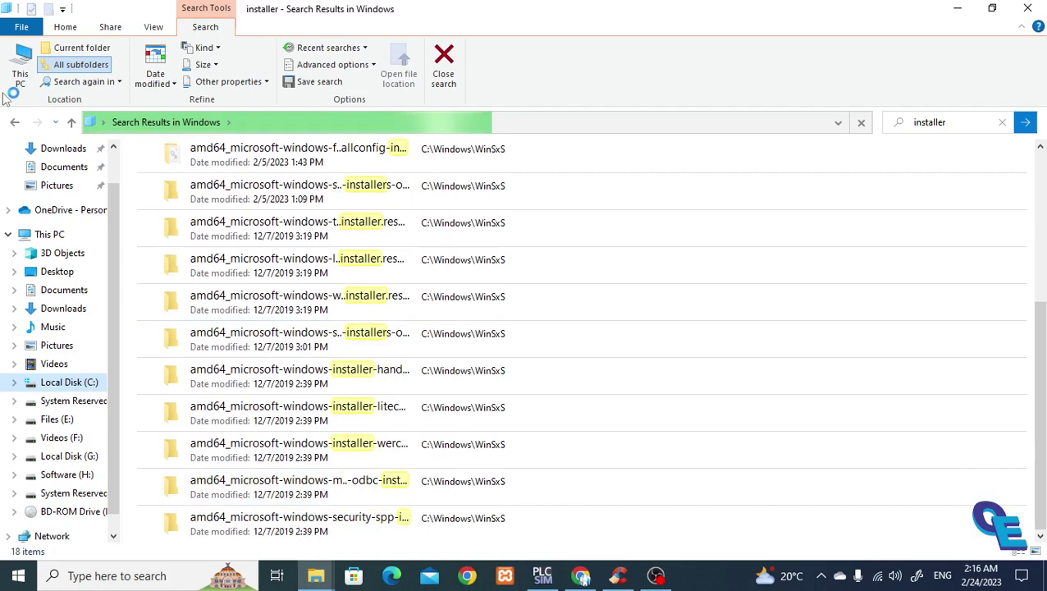
pyautogui.click(14, 121)
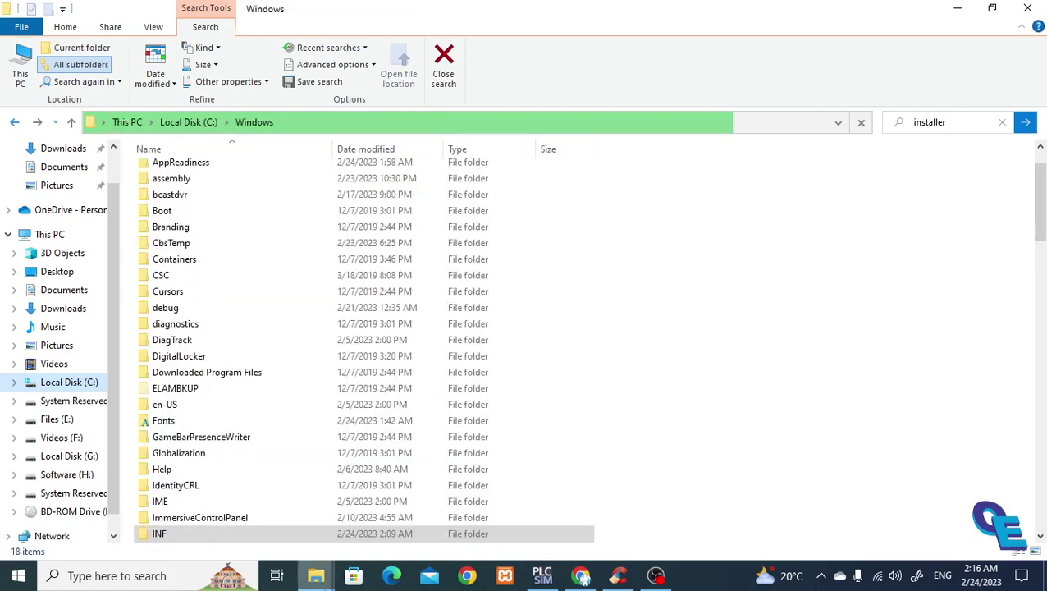
# Switch to the Program Files (x86) window, then reread the forum reply about the hidden Installer folder
pyautogui.click(316, 576)
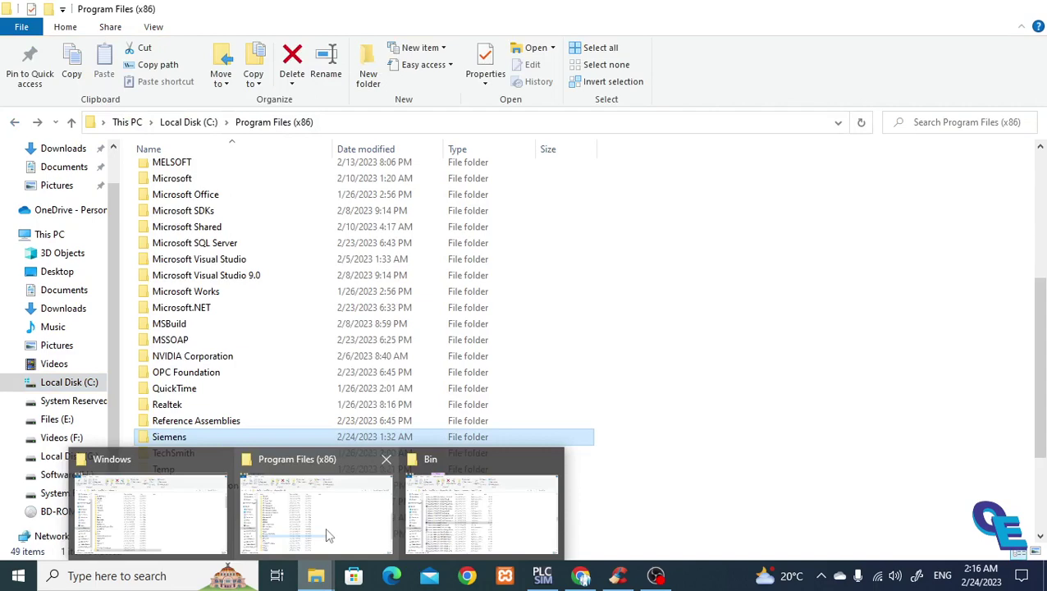
pyautogui.click(325, 534)
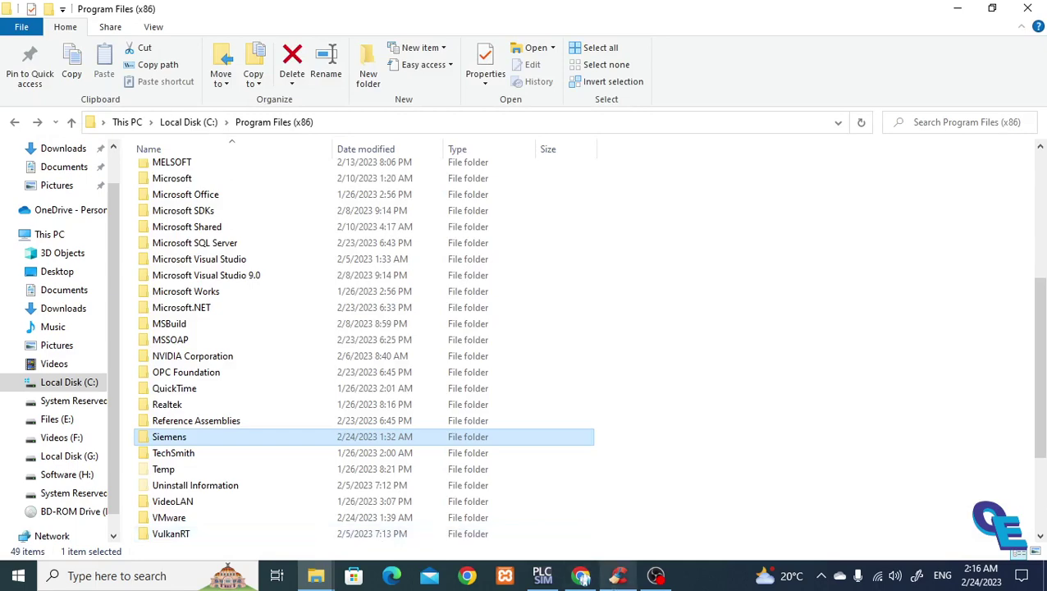
pyautogui.click(580, 575)
pyautogui.scroll(-1, 435, 435)
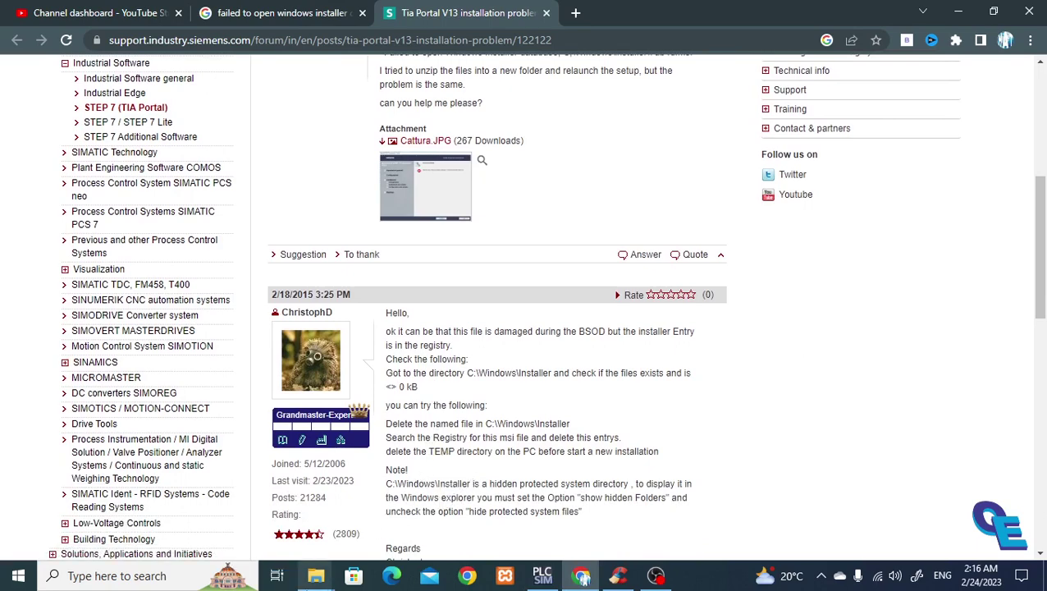
# Open the %temp% folder from the Run box and close the failed PLCSIM setup wizard
pyautogui.press('super+r')
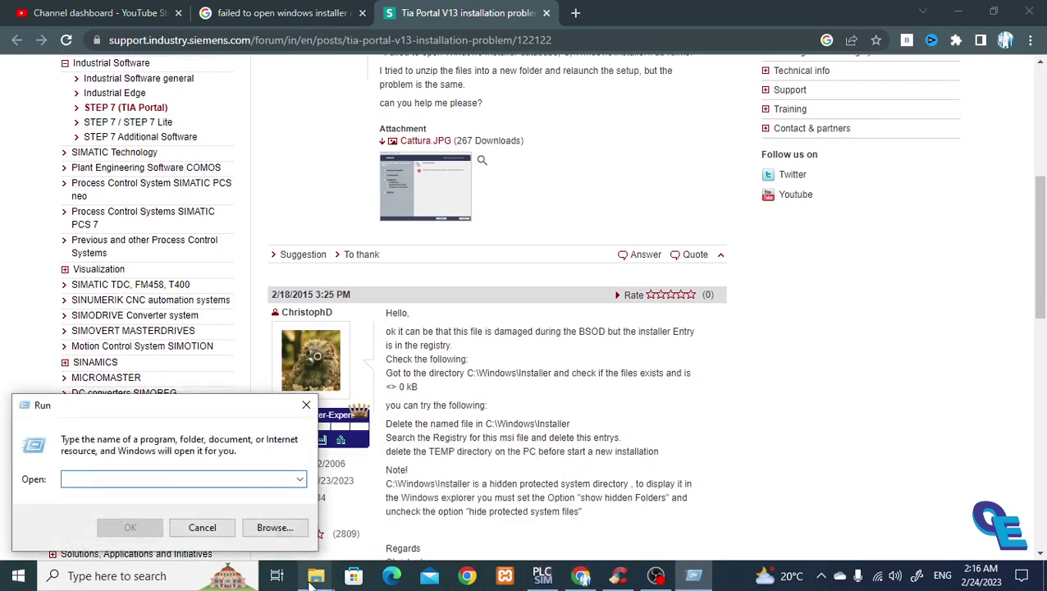
pyautogui.write('%temp')
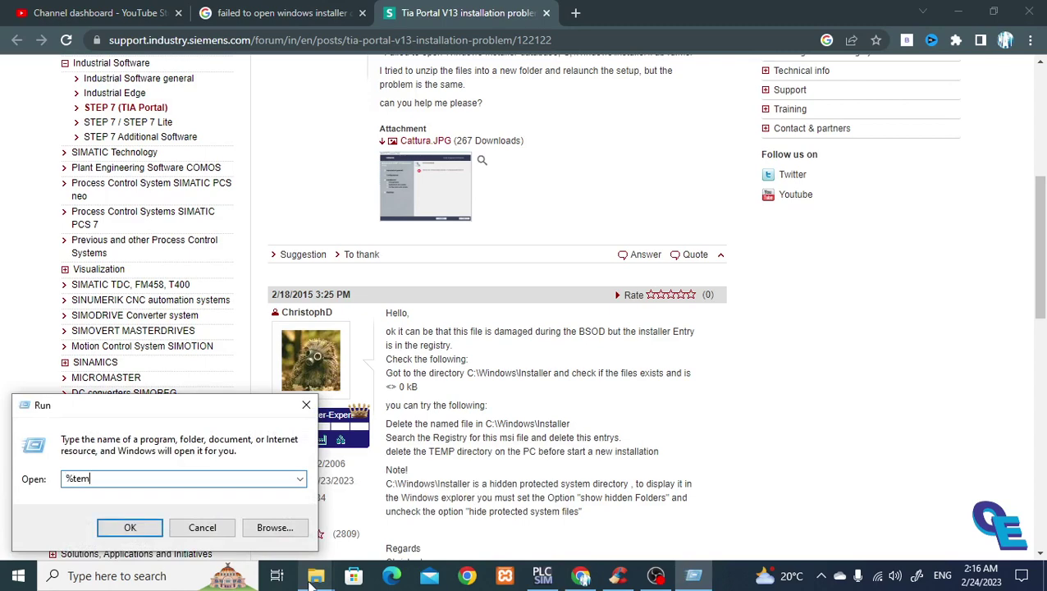
pyautogui.write('%')
pyautogui.press('Return')
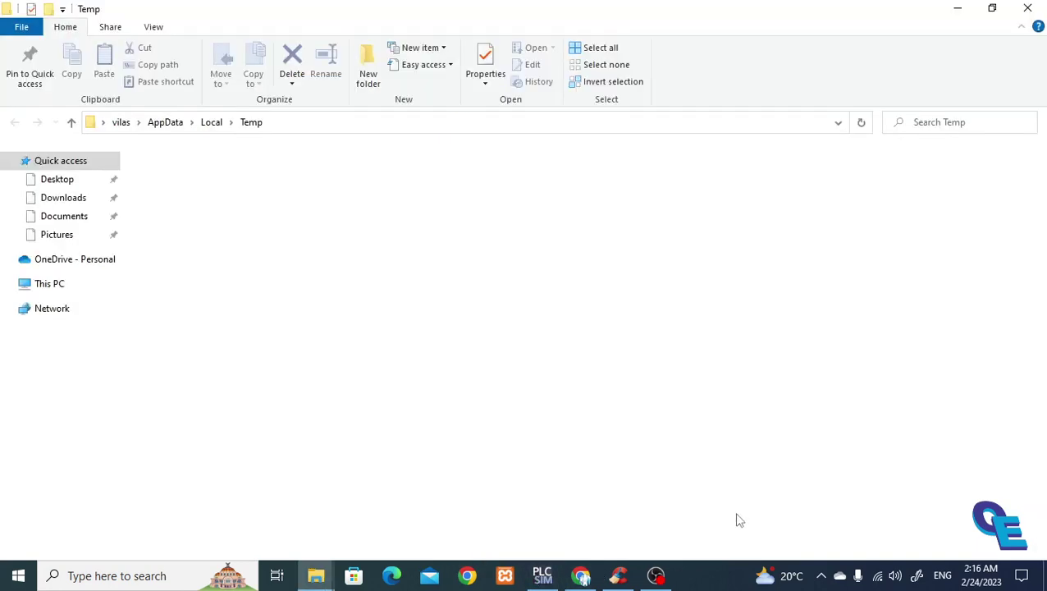
pyautogui.click(542, 575)
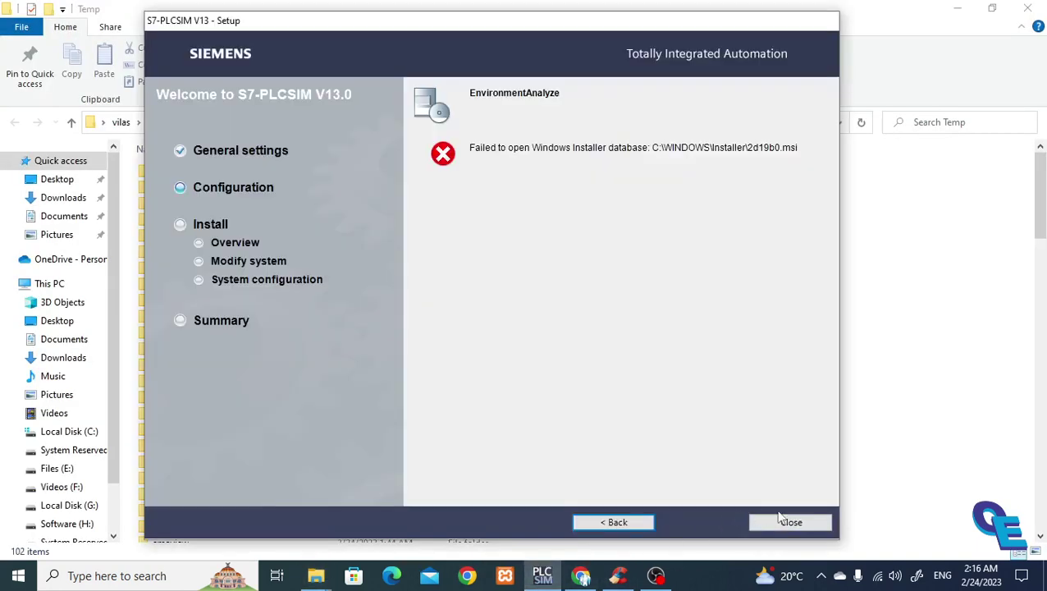
pyautogui.click(788, 522)
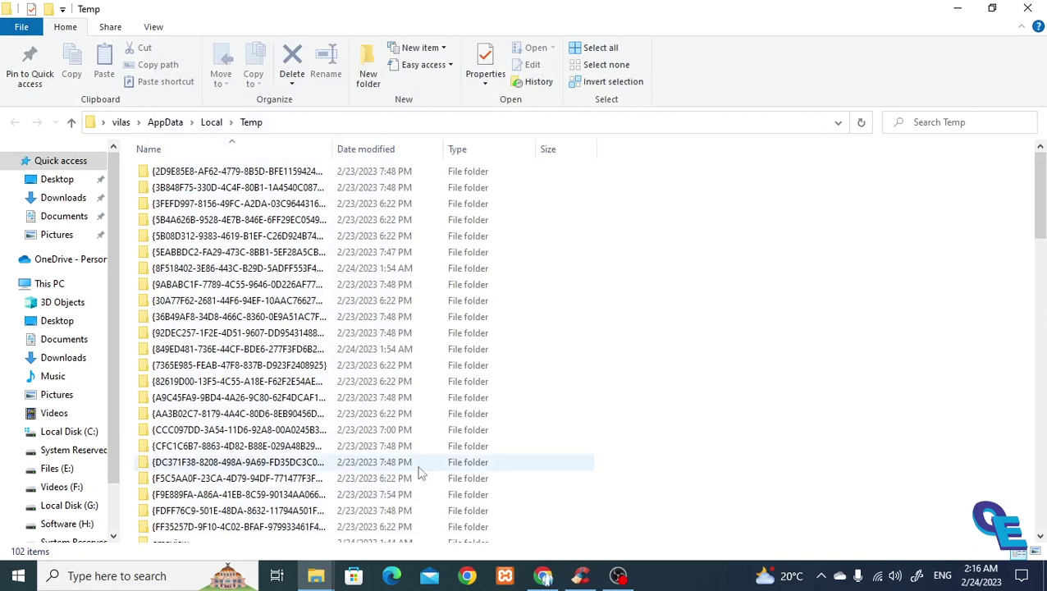
# Permanently delete all 102 Temp items, skipping the files still in use
pyautogui.click(168, 321)
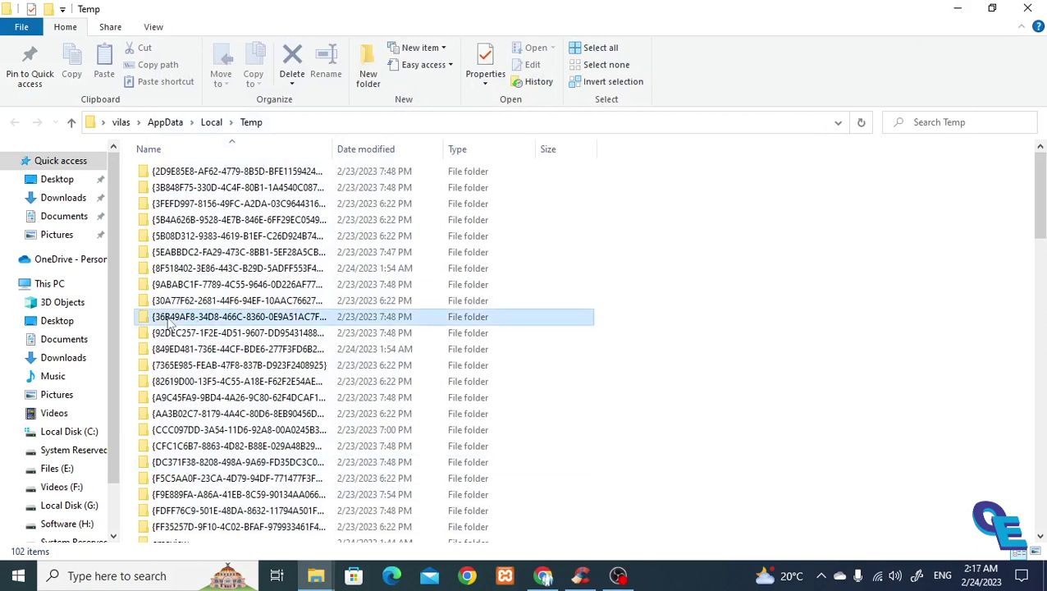
pyautogui.hotkey('ctrl', 'a')
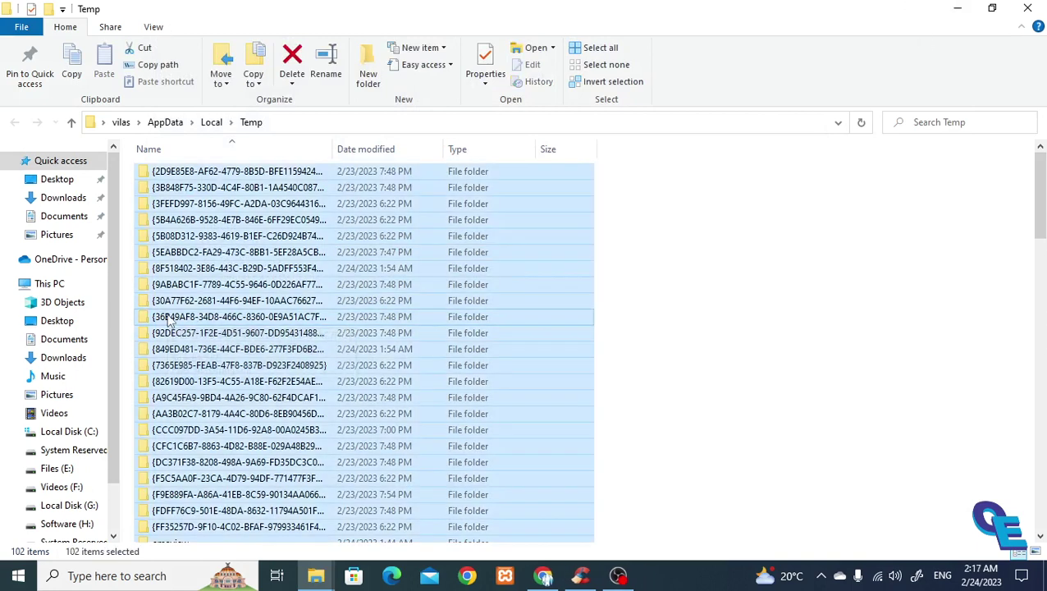
pyautogui.hotkey('shift', 'Delete')
pyautogui.press('Return')
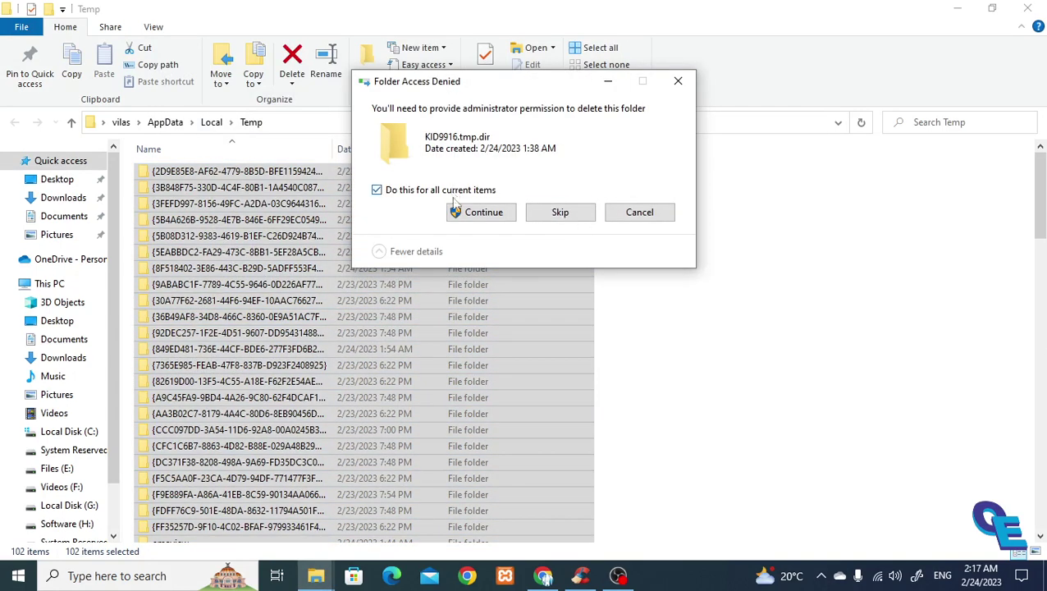
pyautogui.click(481, 213)
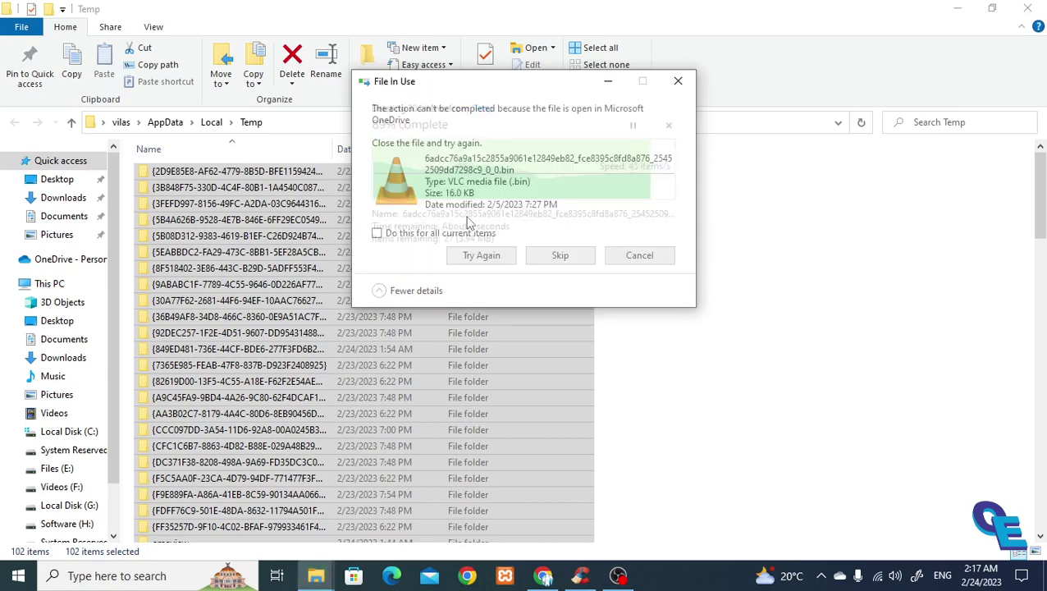
pyautogui.click(416, 238)
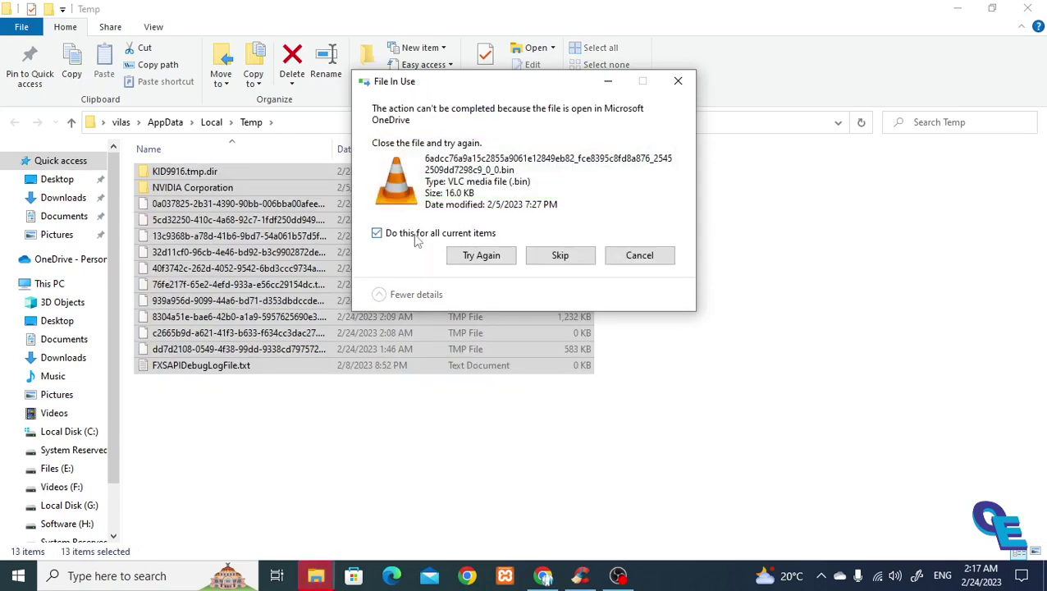
pyautogui.click(577, 263)
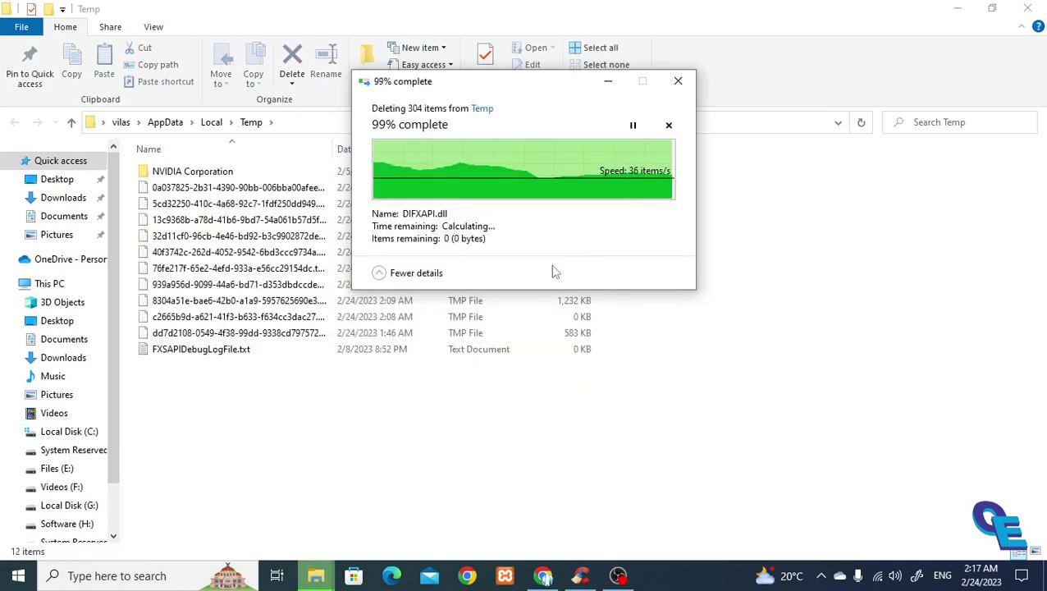
pyautogui.click(678, 83)
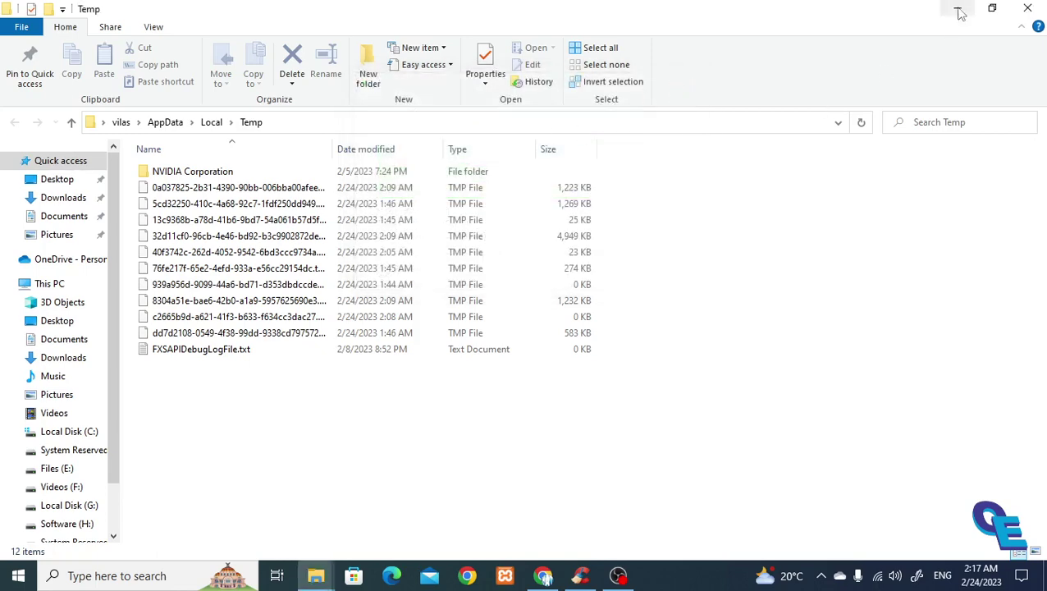
pyautogui.click(959, 10)
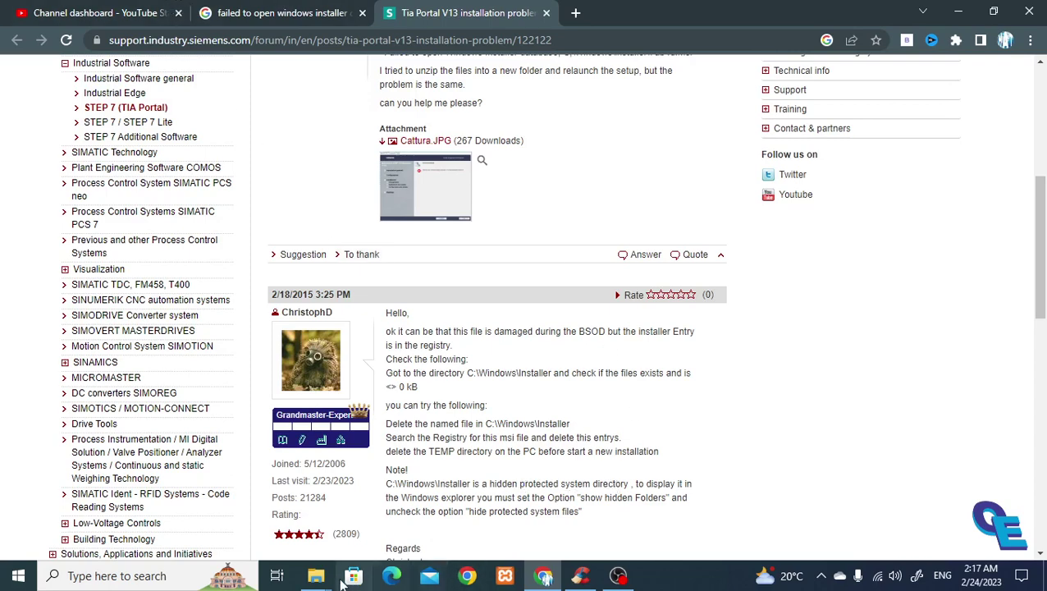
# Bring the Explorer window showing the C:\Windows folder back to the front
pyautogui.moveTo(313, 566)
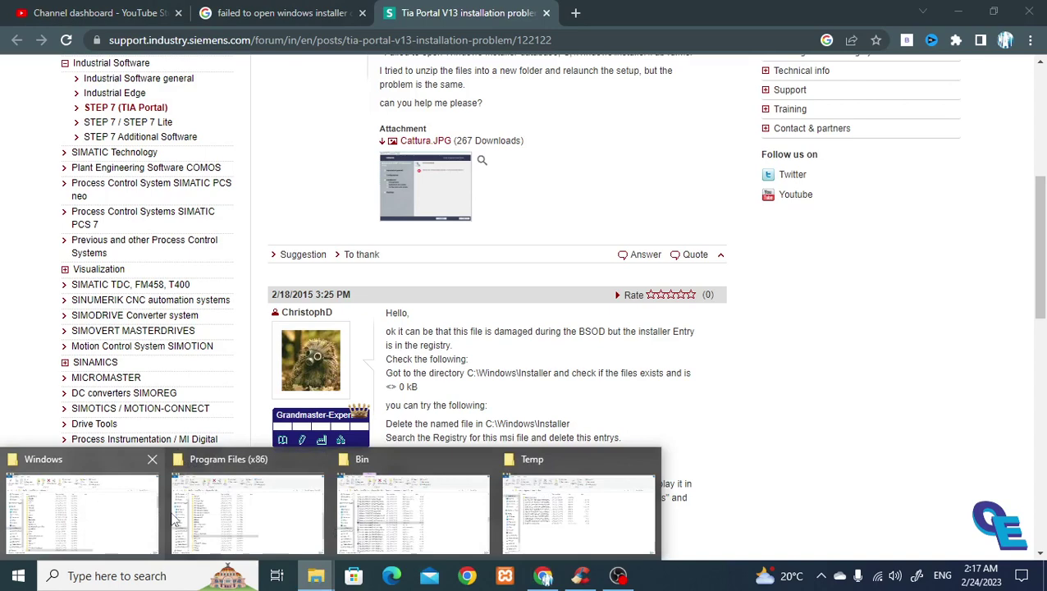
pyautogui.click(98, 500)
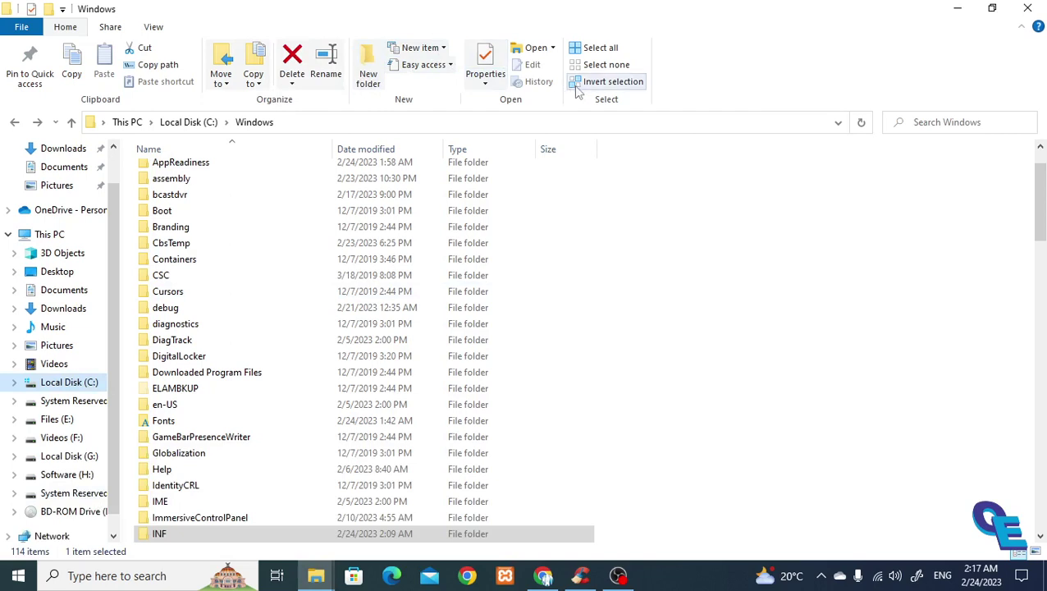
pyautogui.hotkey('alt', 'Return')
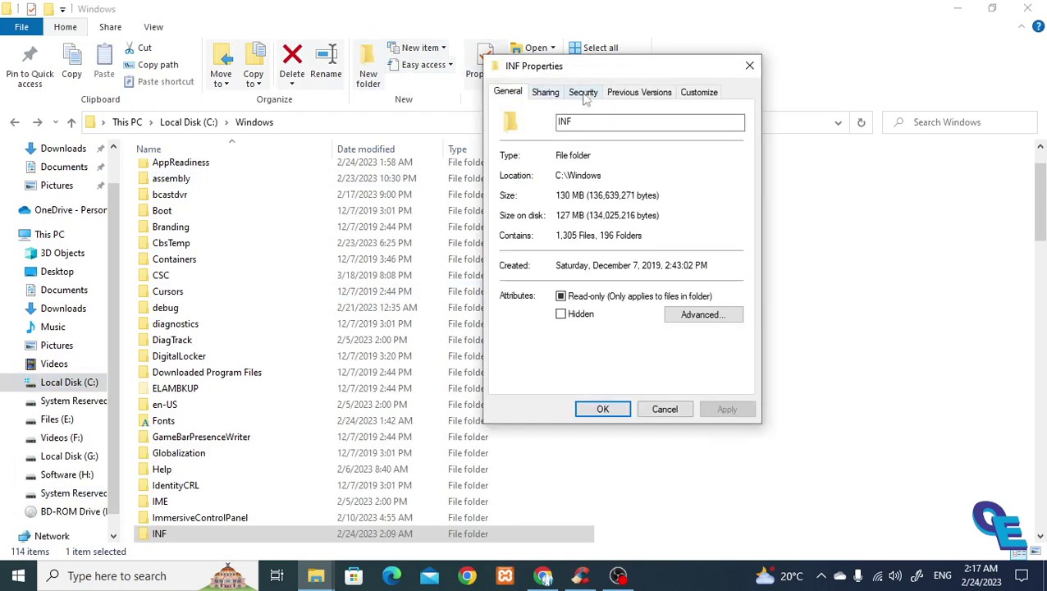
pyautogui.click(749, 65)
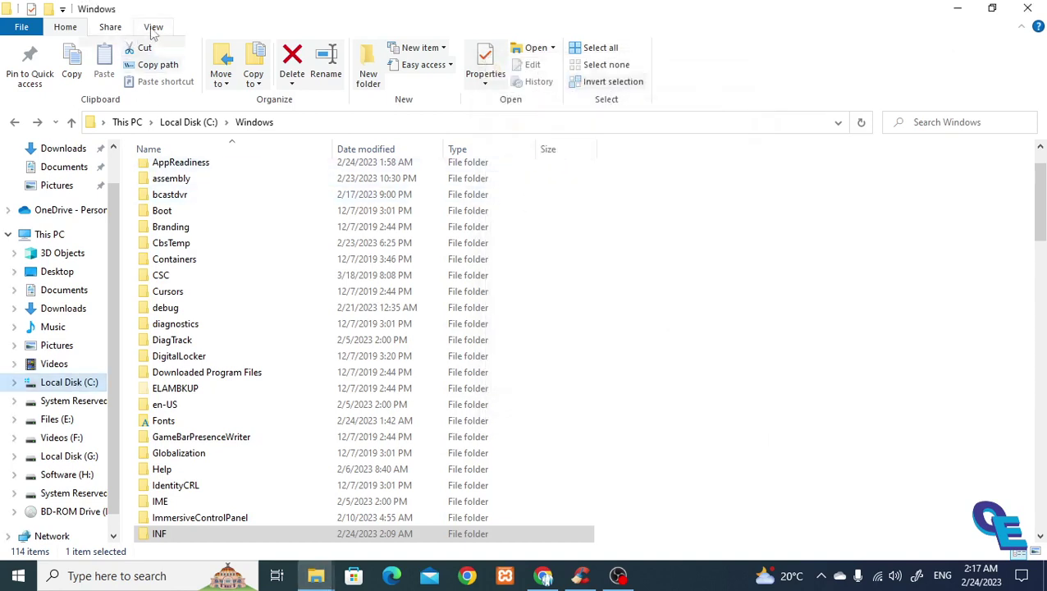
pyautogui.click(154, 27)
pyautogui.click(742, 73)
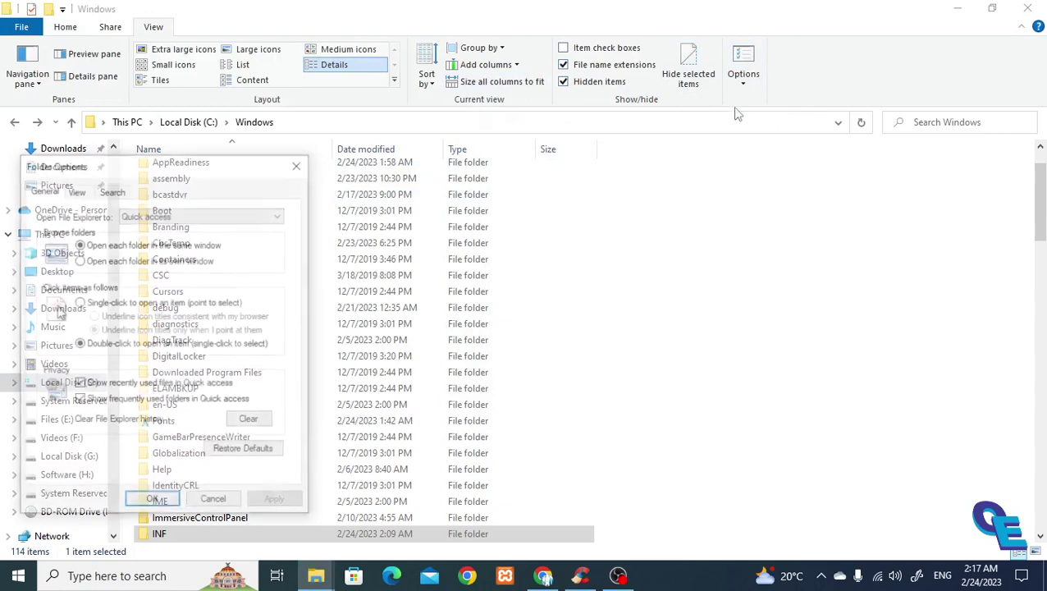
pyautogui.click(75, 191)
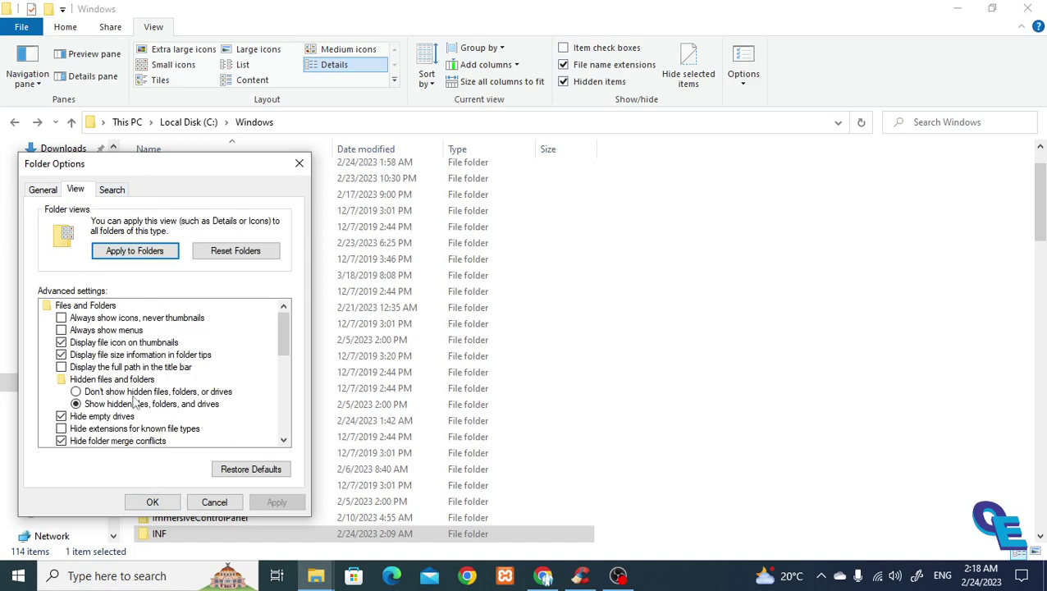
pyautogui.click(226, 504)
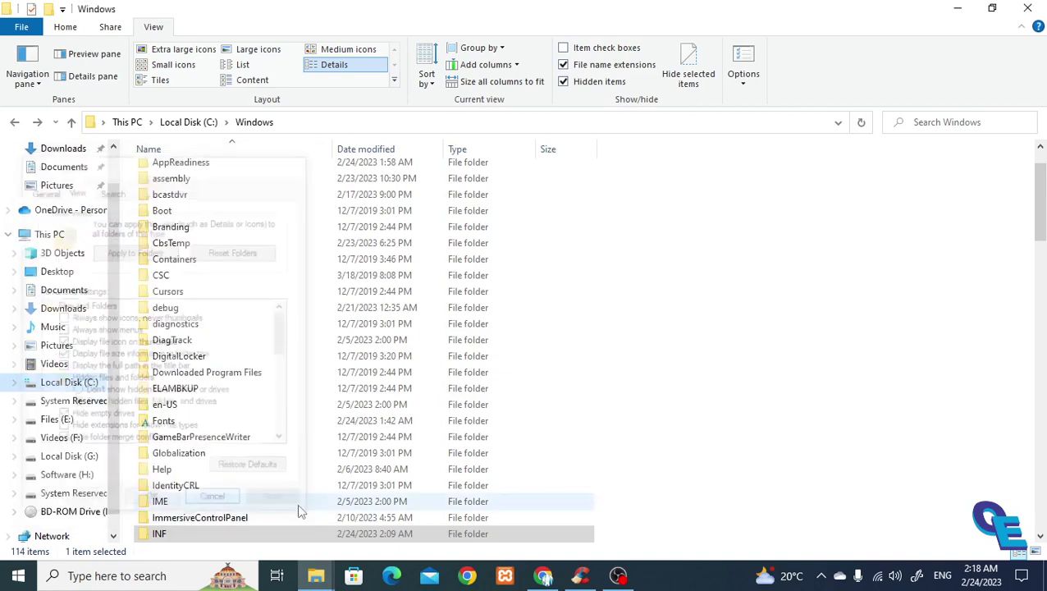
pyautogui.click(542, 576)
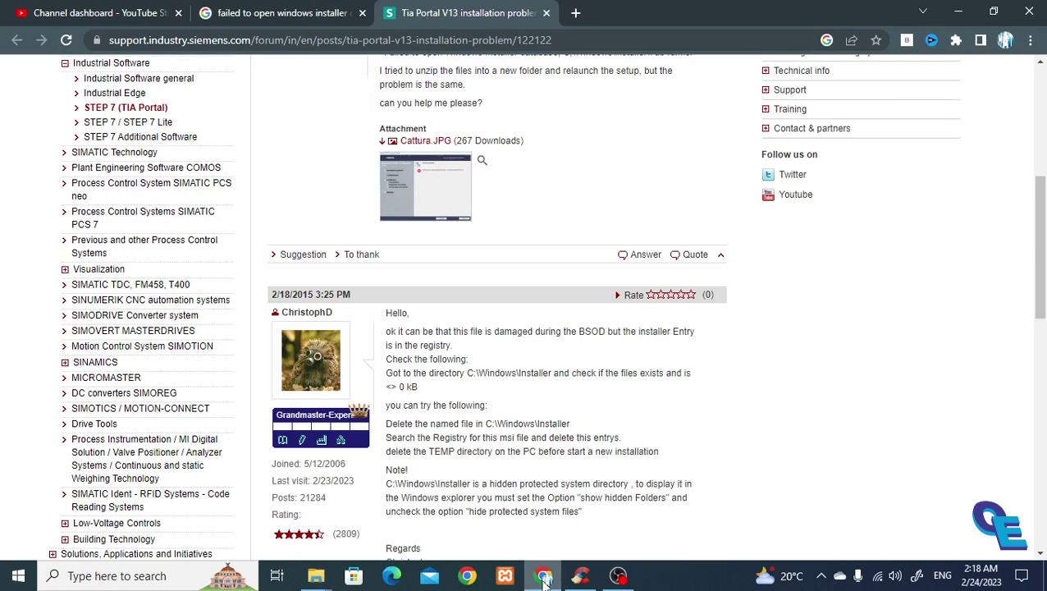
pyautogui.scroll(-1, 545, 503)
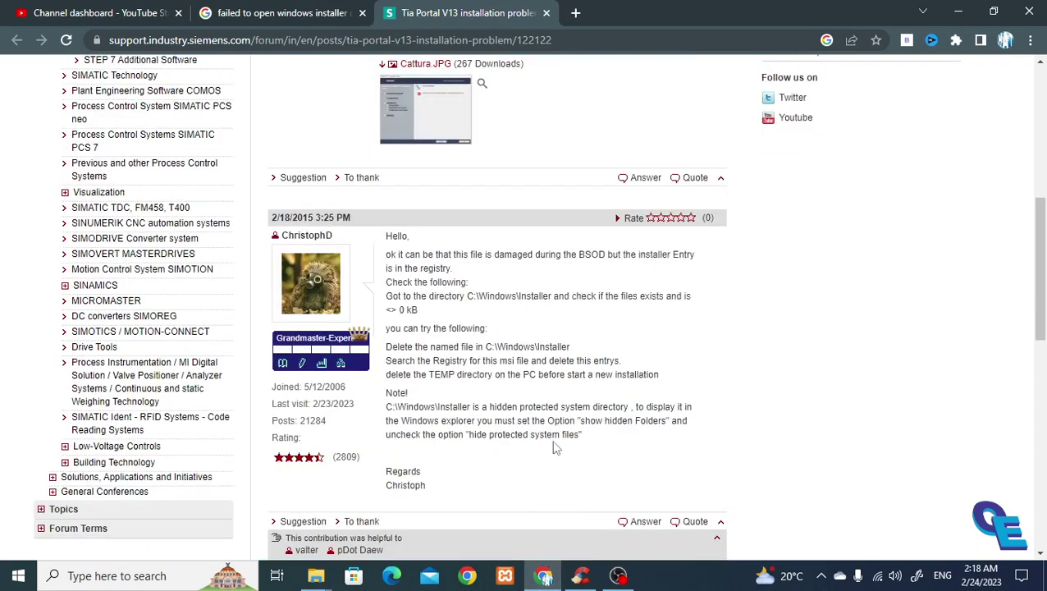
pyautogui.hotkey('alt', 'Tab')
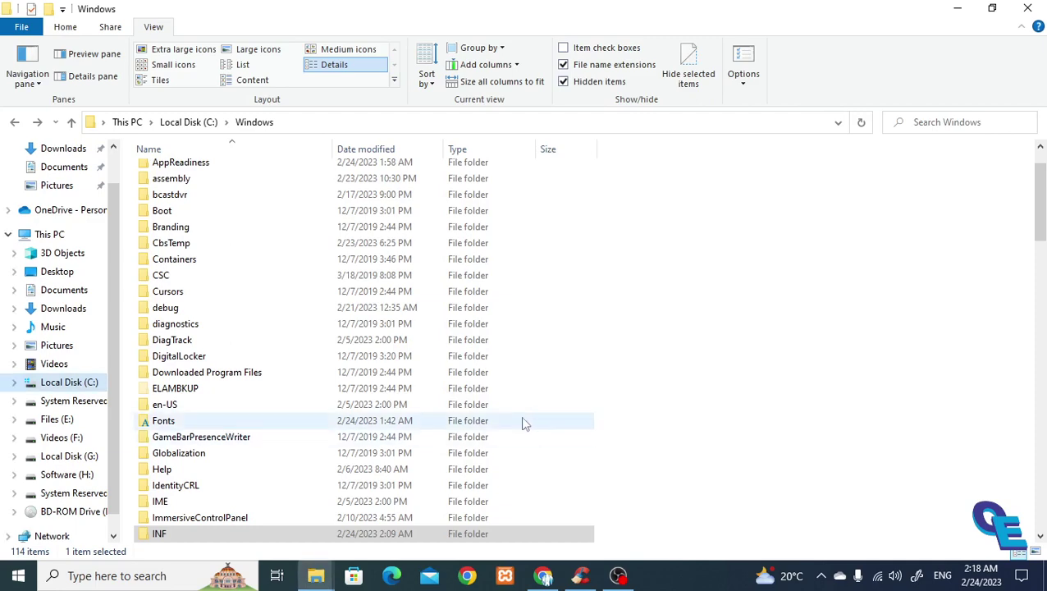
# In Folder Options, untick 'Hide protected operating system files', accept the warning, and apply
pyautogui.click(749, 71)
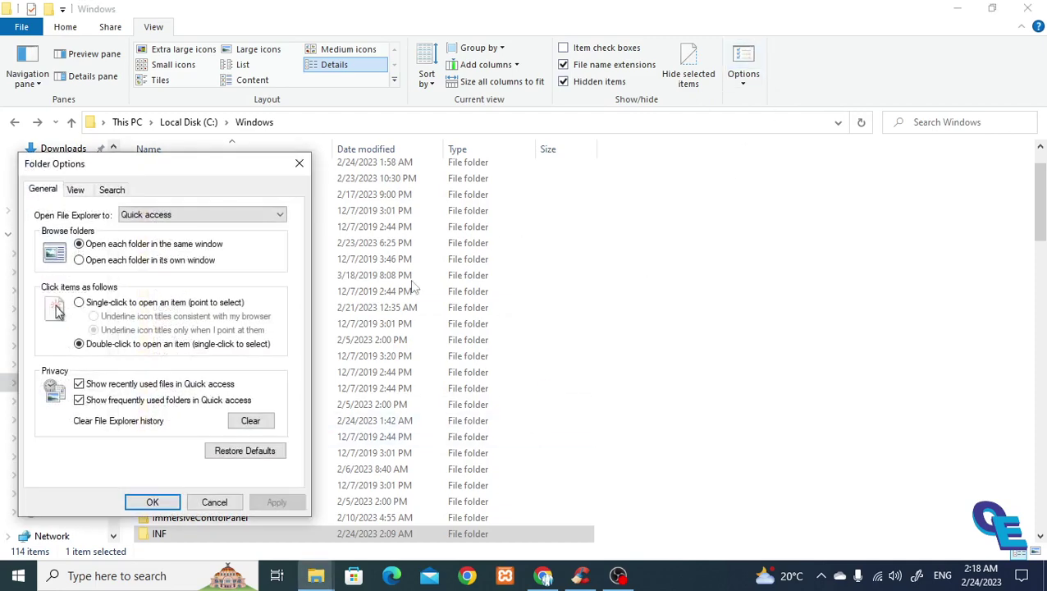
pyautogui.click(75, 189)
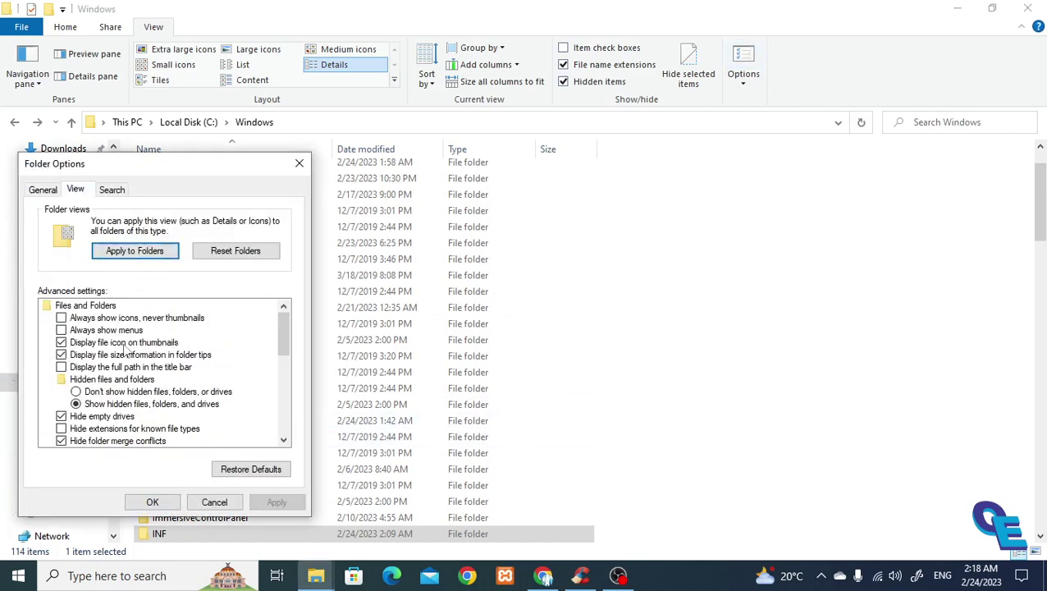
pyautogui.scroll(-1, 127, 356)
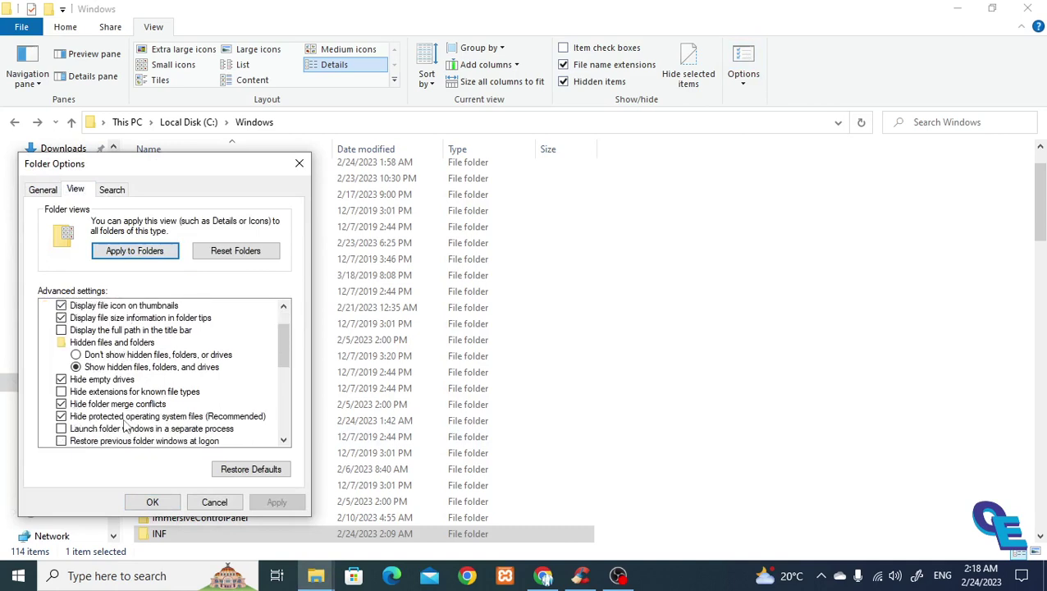
pyautogui.click(64, 417)
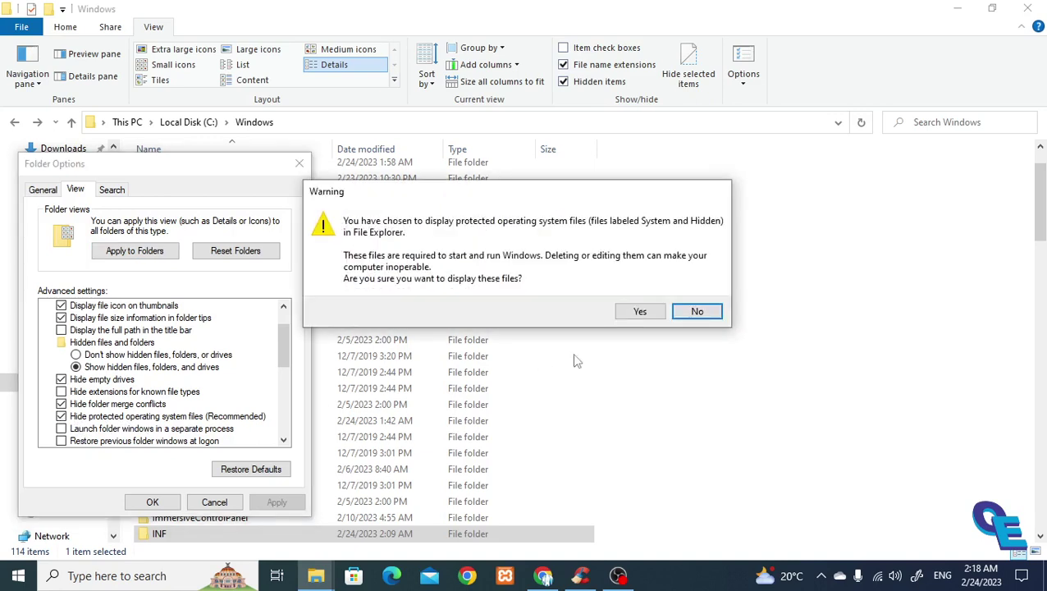
pyautogui.click(640, 315)
pyautogui.scroll(-1, 185, 379)
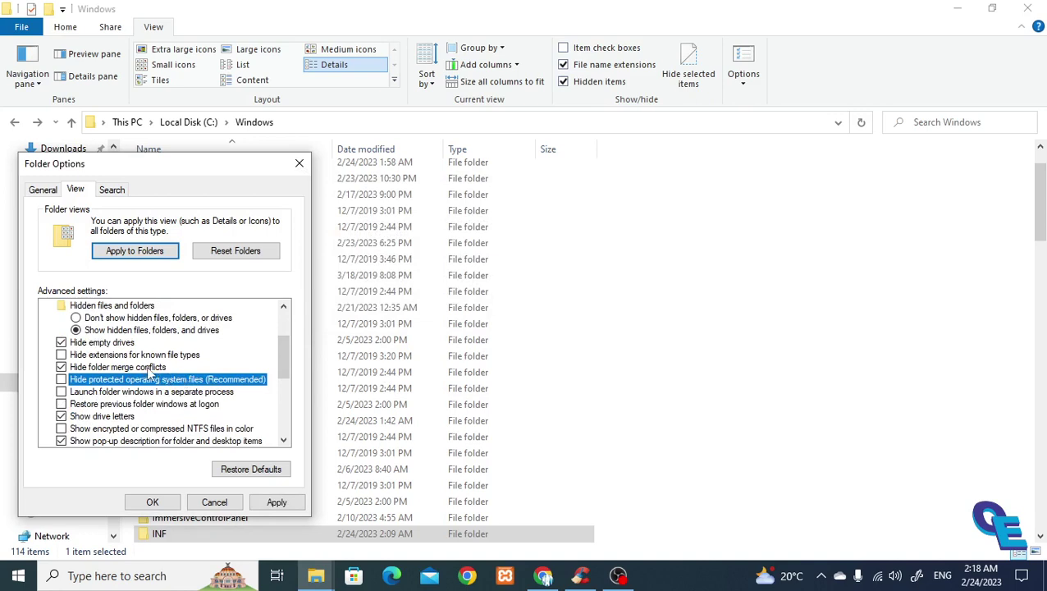
pyautogui.scroll(-3, 131, 369)
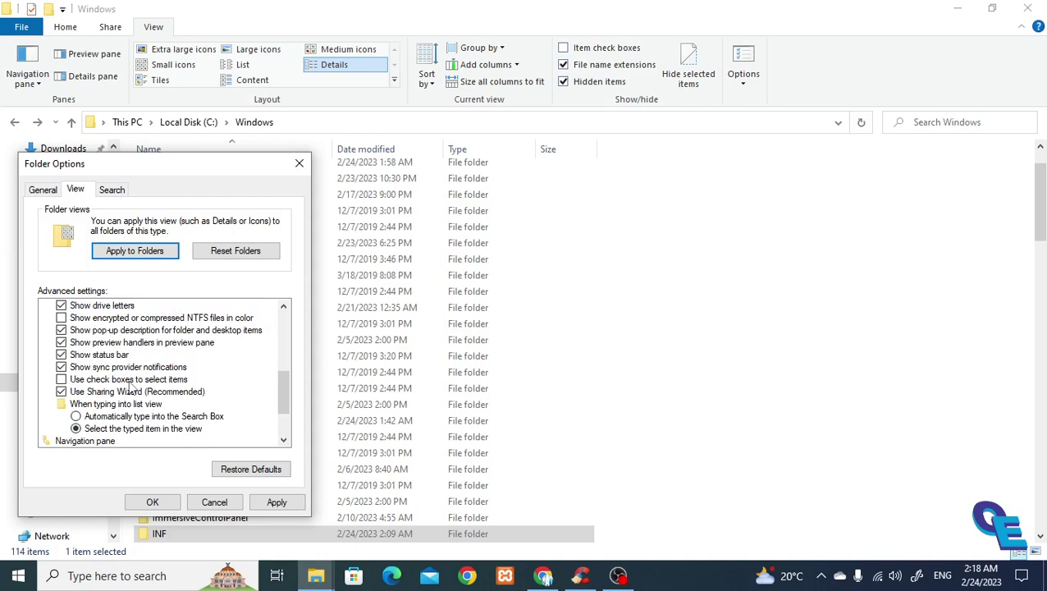
pyautogui.scroll(-1, 131, 386)
pyautogui.click(275, 501)
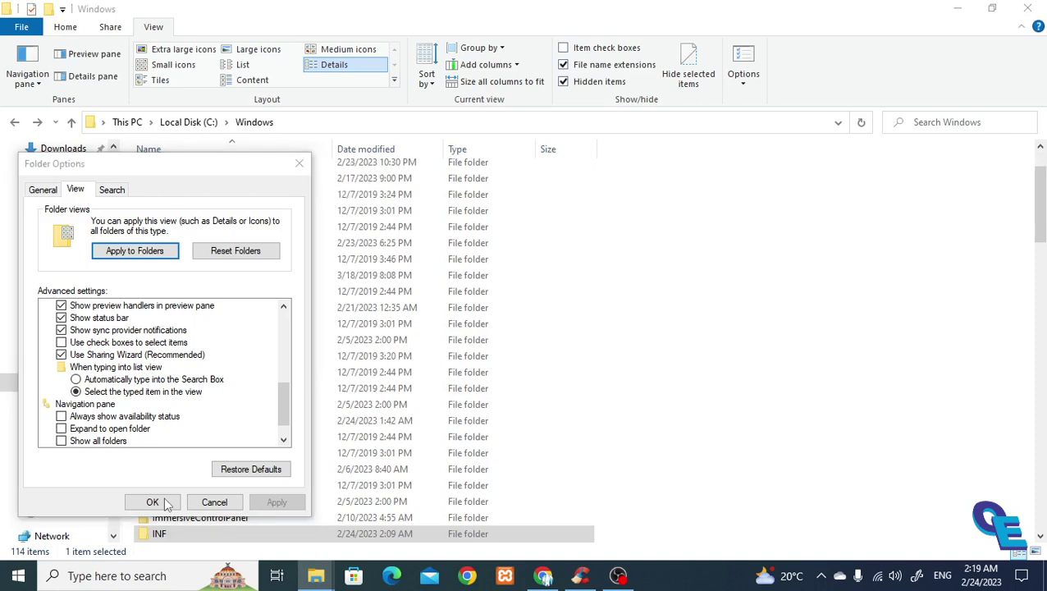
pyautogui.click(165, 503)
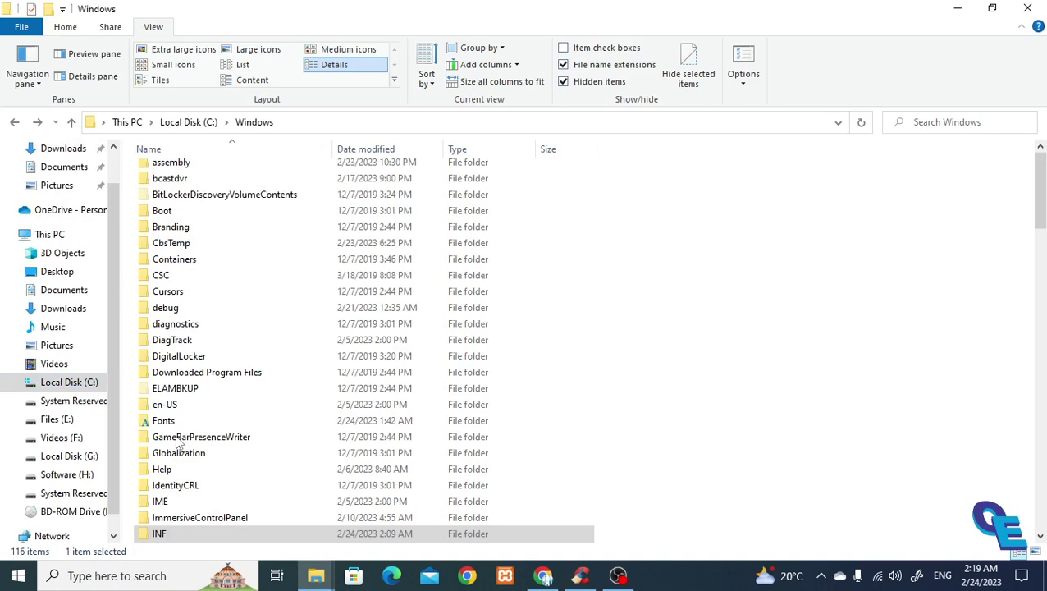
# Open the C:\Windows\Installer folder
pyautogui.scroll(-7, 178, 444)
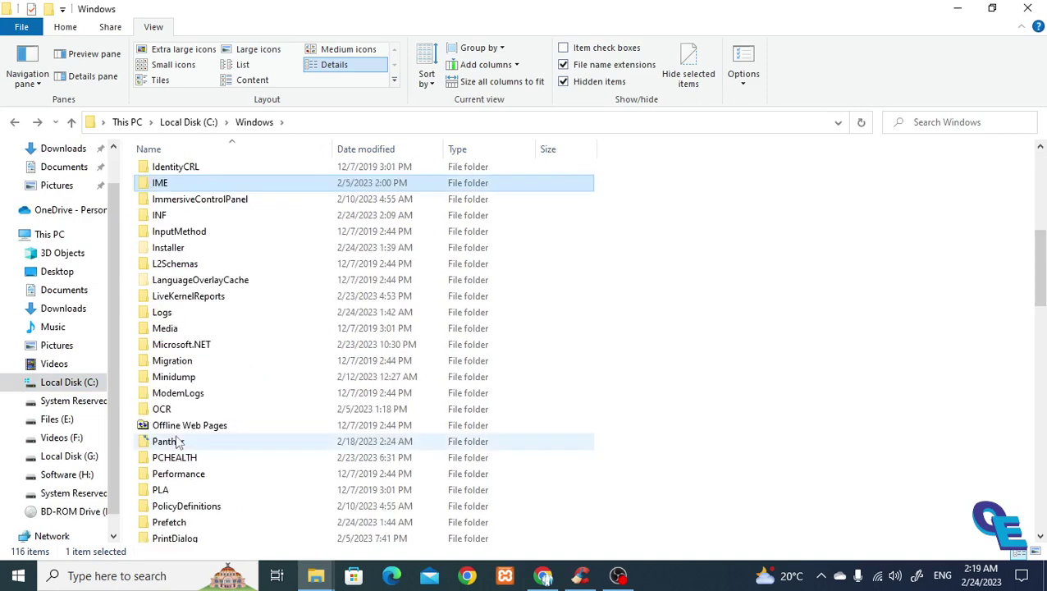
pyautogui.doubleClick(164, 249)
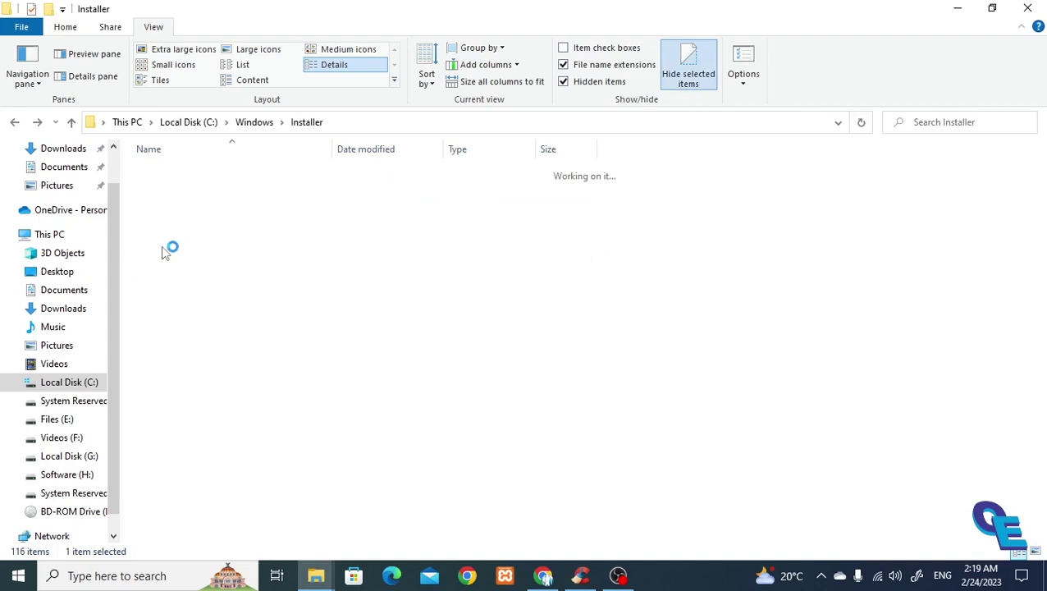
pyautogui.scroll(6, 259, 440)
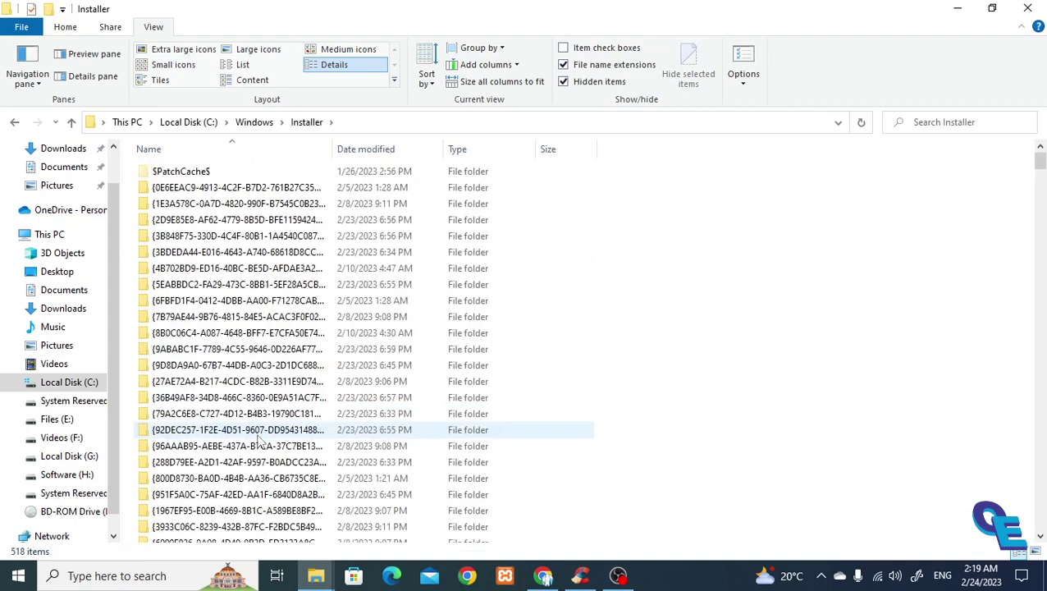
pyautogui.scroll(-2, 336, 464)
pyautogui.scroll(3, 336, 463)
# Permanently delete all 518 Installer items, applying the same answer to every system file
pyautogui.hotkey('ctrl', 'a')
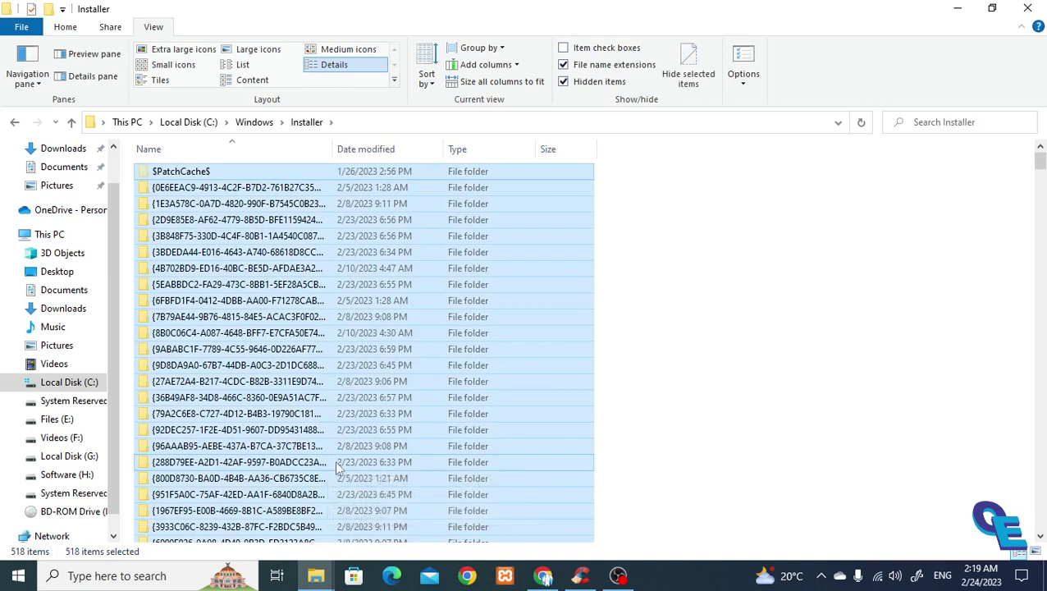
pyautogui.hotkey('shift', 'Delete')
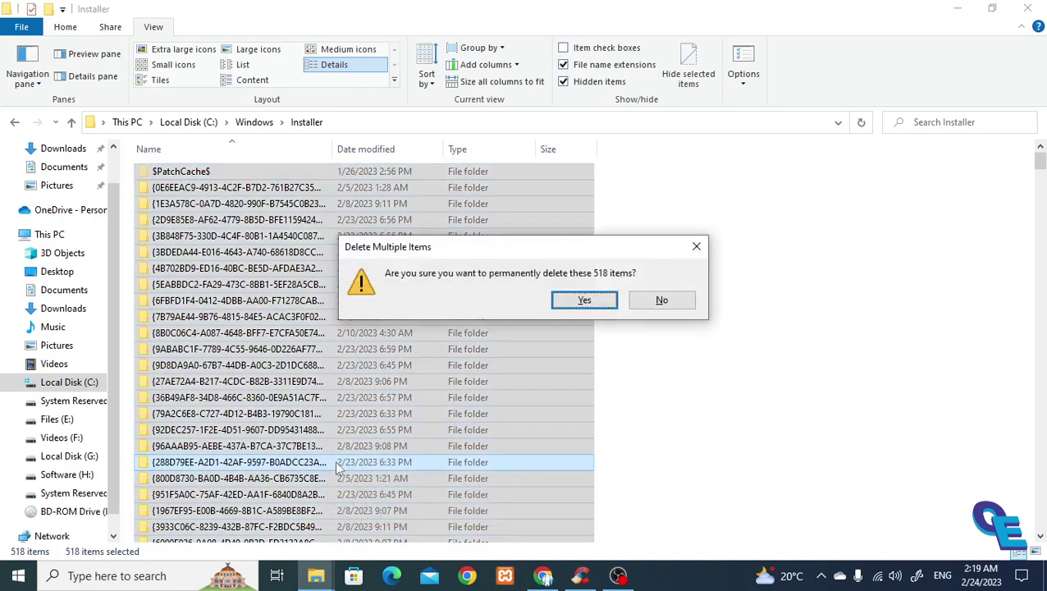
pyautogui.press('Return')
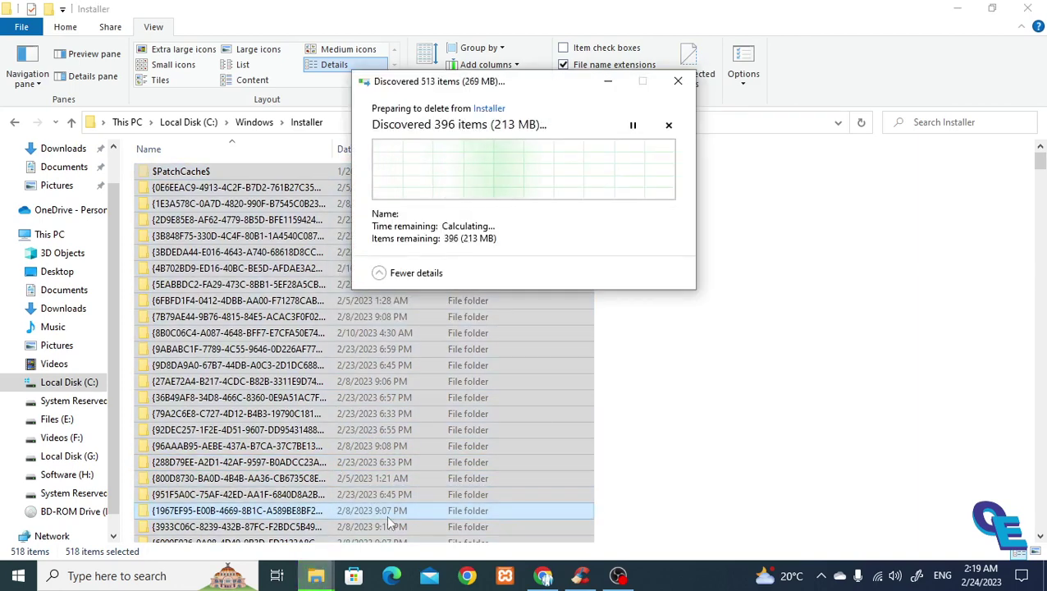
pyautogui.scroll(-3, 387, 514)
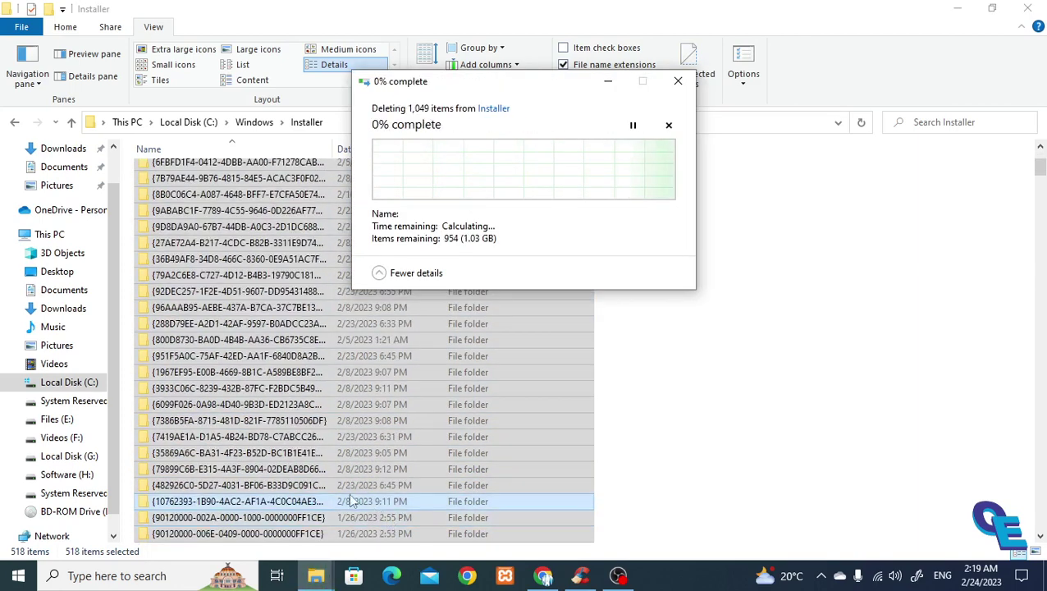
pyautogui.scroll(-5, 350, 498)
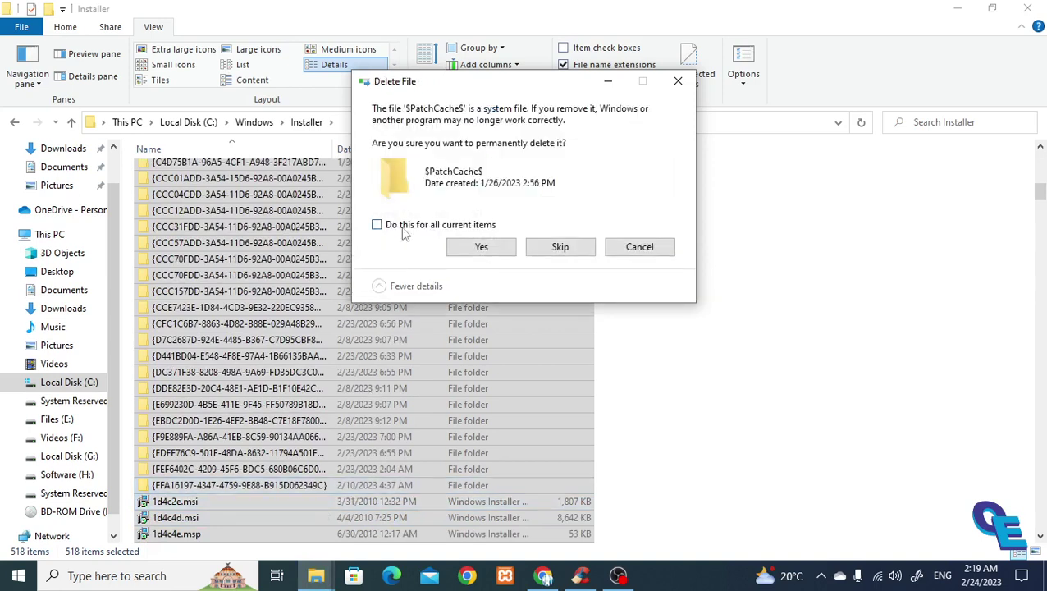
pyautogui.click(377, 224)
# Confirm deleting the $PatchCache$ folder and continue past the access prompt until Installer shows 0 items
pyautogui.click(478, 247)
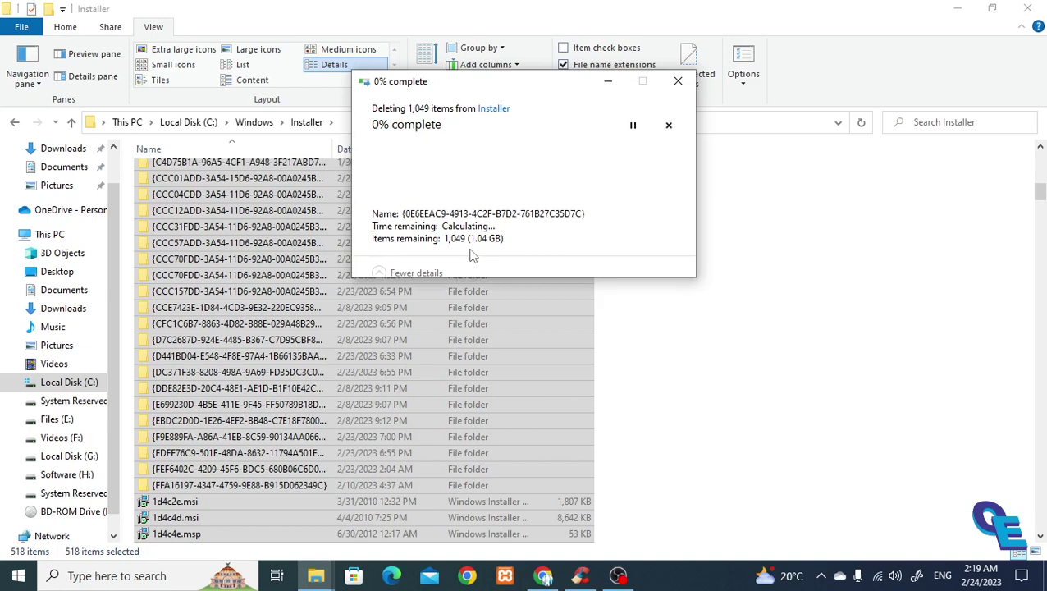
pyautogui.click(484, 215)
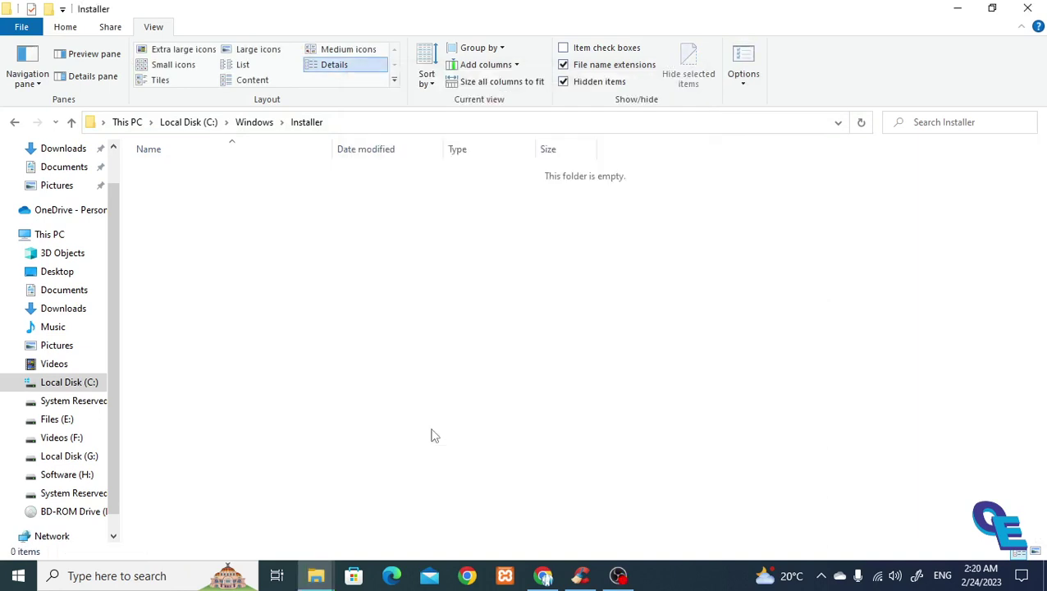
pyautogui.click(744, 61)
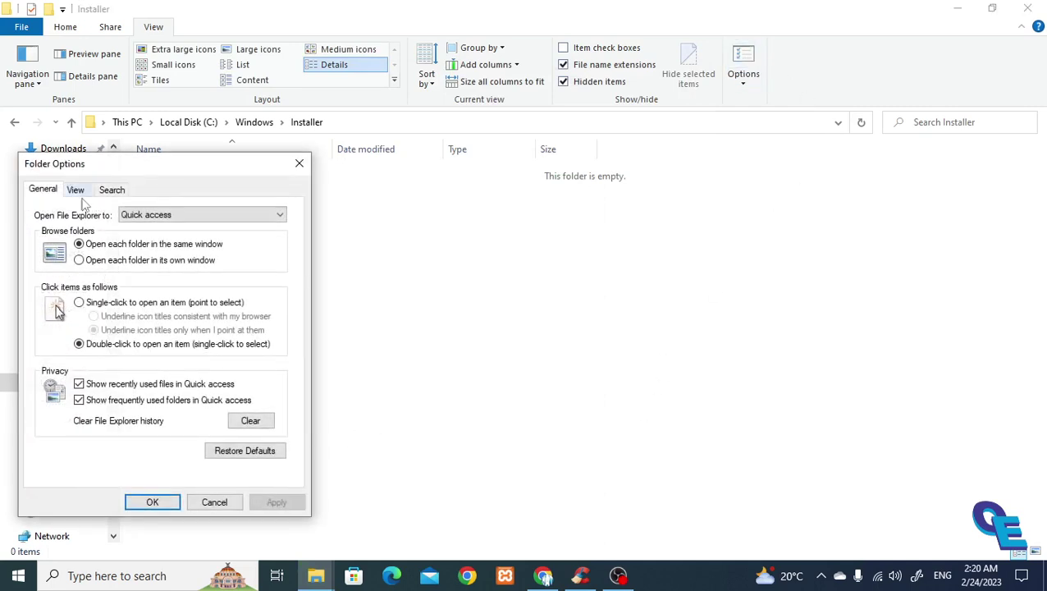
# Re-tick 'Hide protected operating system files (Recommended)', apply, and close Folder Options
pyautogui.click(82, 194)
pyautogui.scroll(-2, 173, 422)
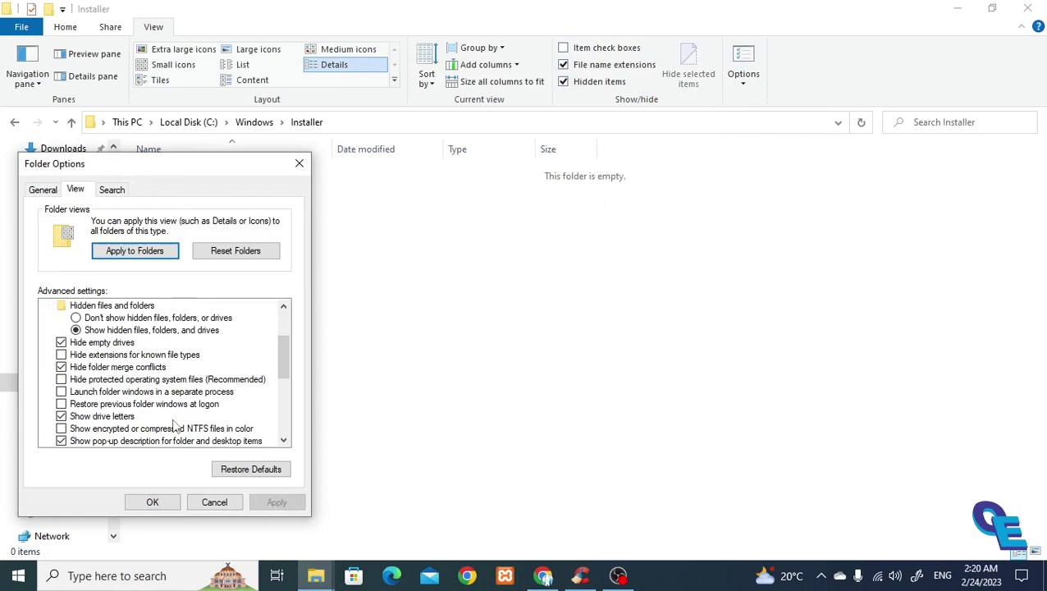
pyautogui.click(62, 380)
pyautogui.scroll(1, 110, 352)
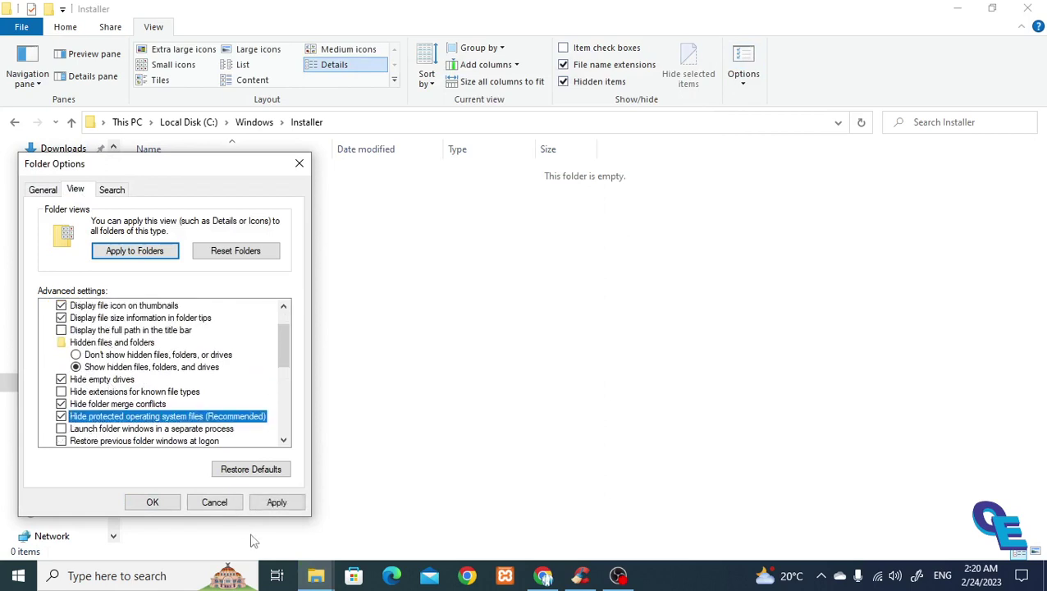
pyautogui.click(277, 502)
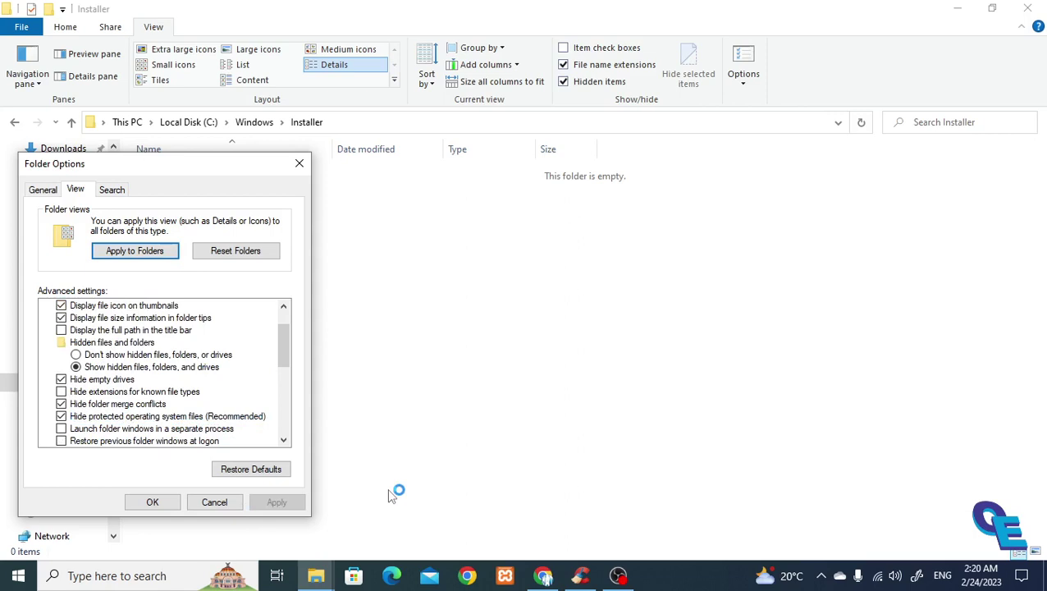
pyautogui.click(168, 505)
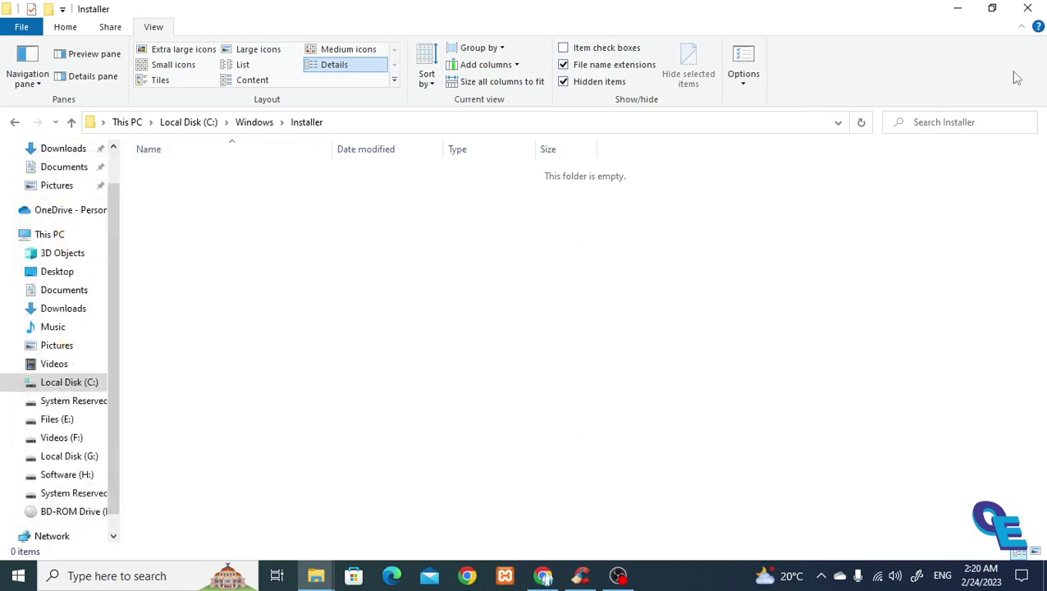
pyautogui.click(957, 17)
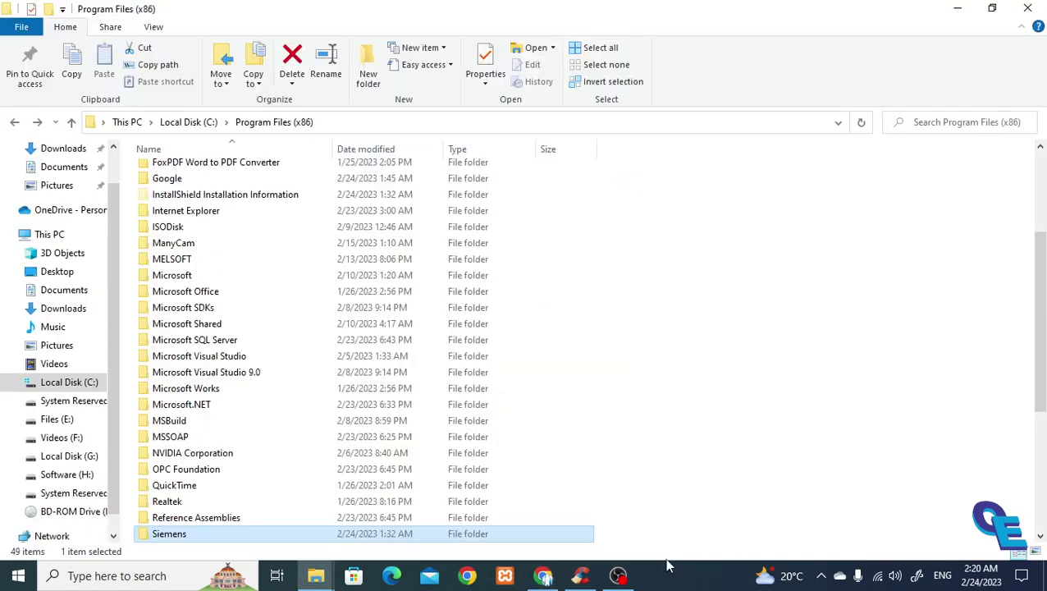
# From the Temp Explorer window, go to BD-ROM Drive (K:) and open Simatic_S7_PLCSIM_V13
pyautogui.click(957, 12)
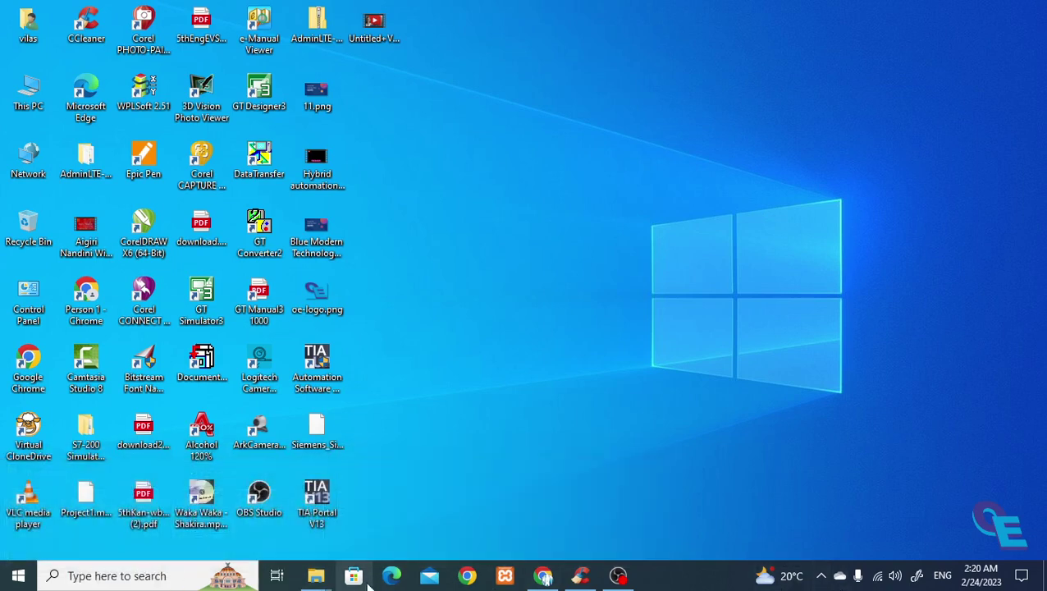
pyautogui.moveTo(333, 581)
pyautogui.click(545, 497)
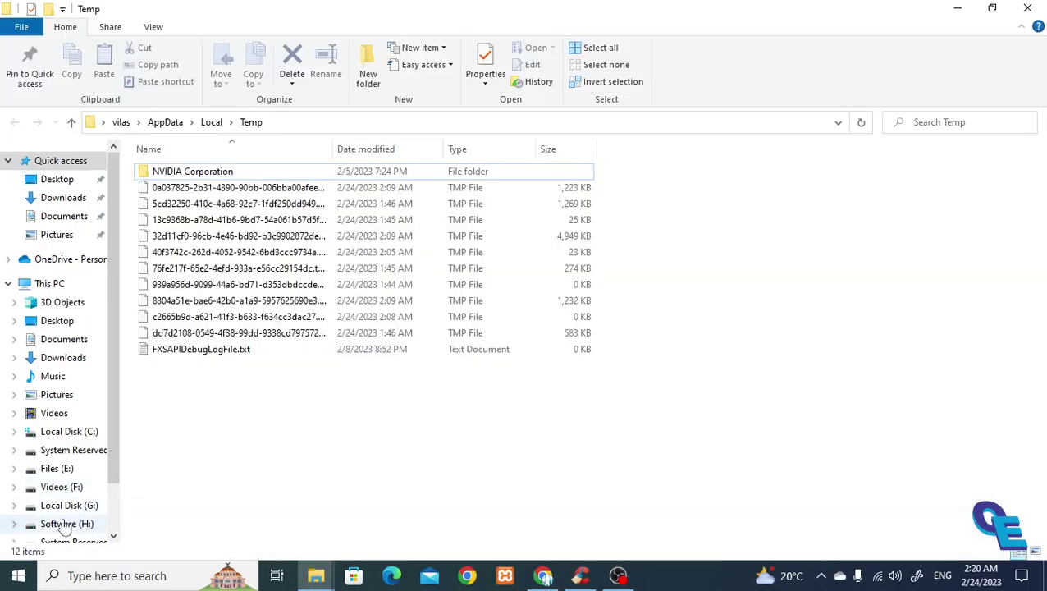
pyautogui.scroll(-1, 66, 519)
pyautogui.click(67, 516)
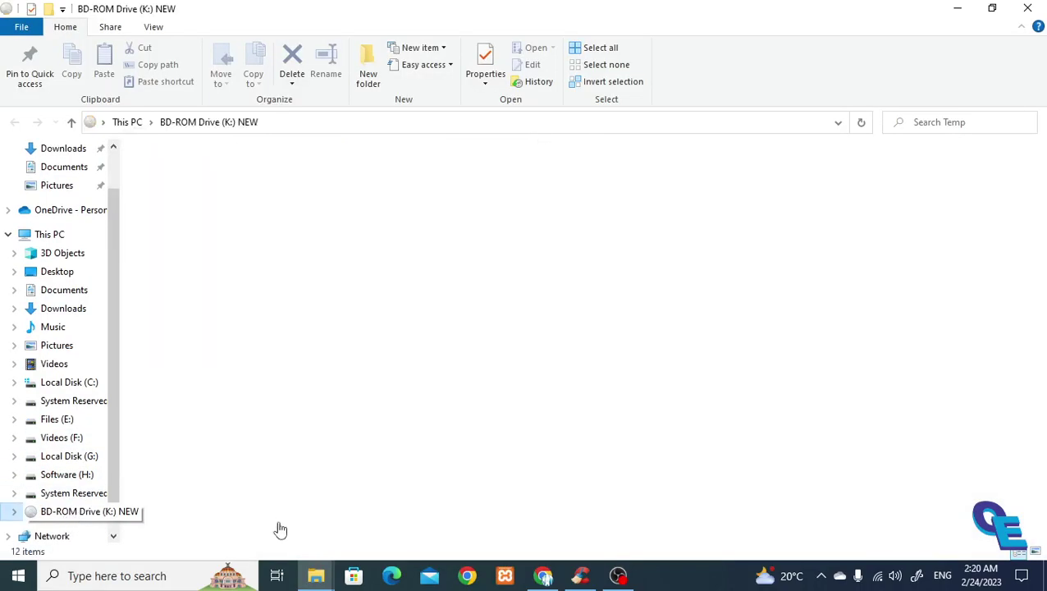
pyautogui.doubleClick(202, 179)
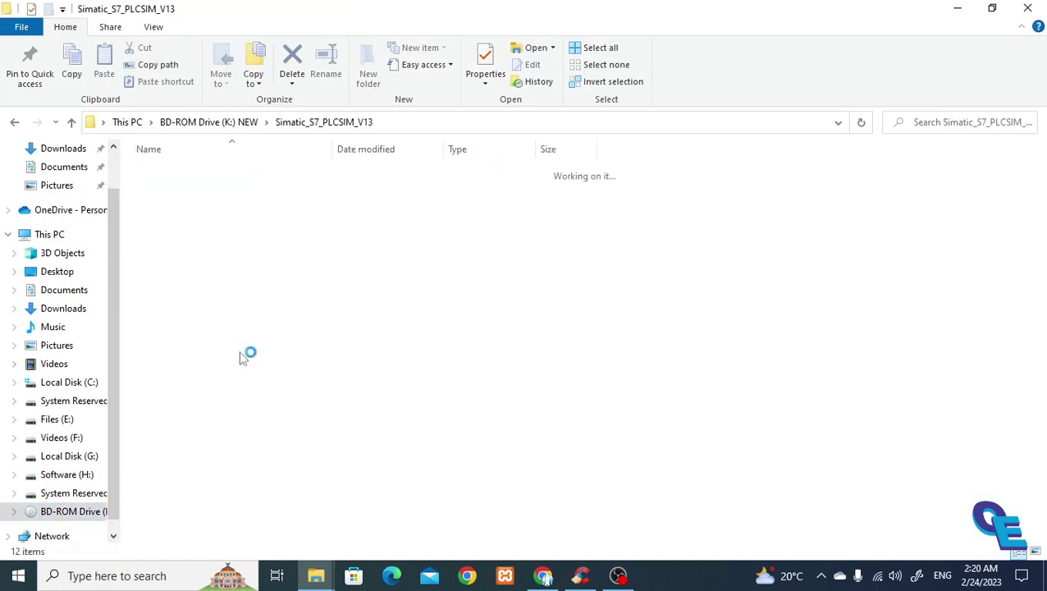
# Run Start.exe from the Simatic_S7_PLCSIM_V13 folder as administrator, approving the User Account Control prompt
pyautogui.rightClick(176, 355)
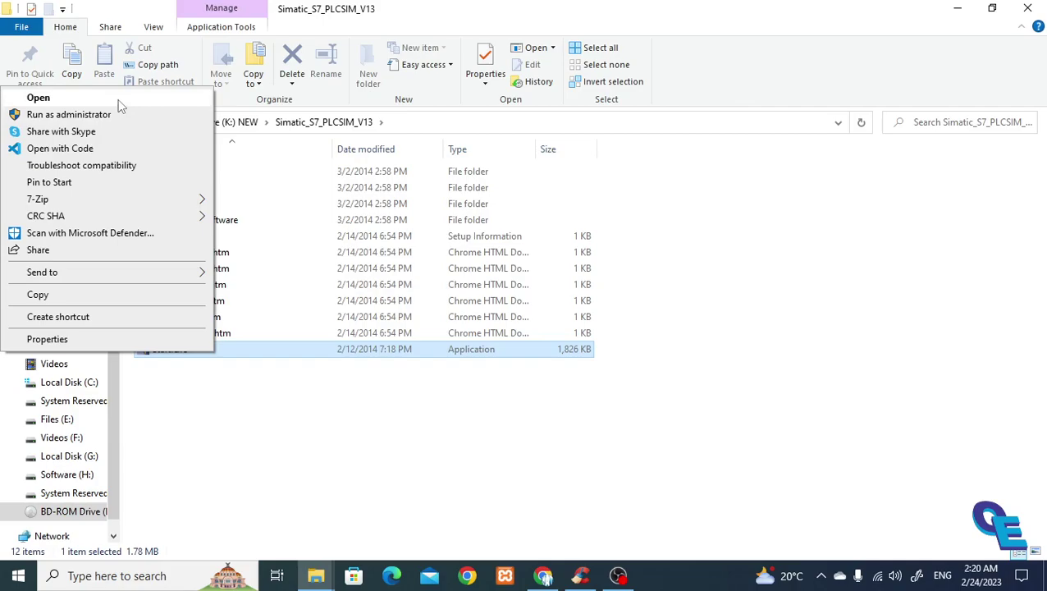
pyautogui.click(119, 101)
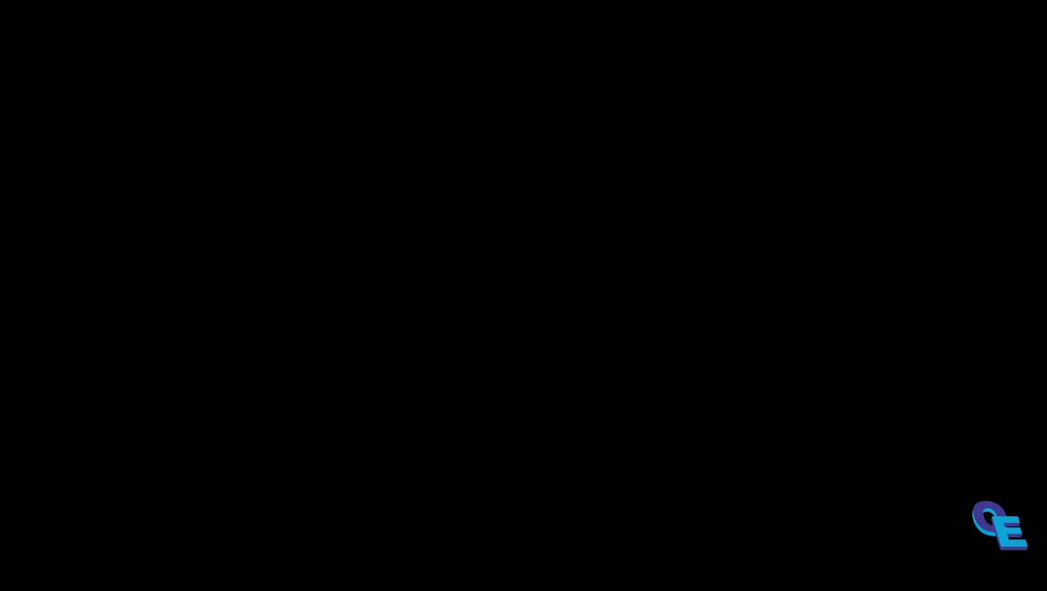
pyautogui.click(460, 399)
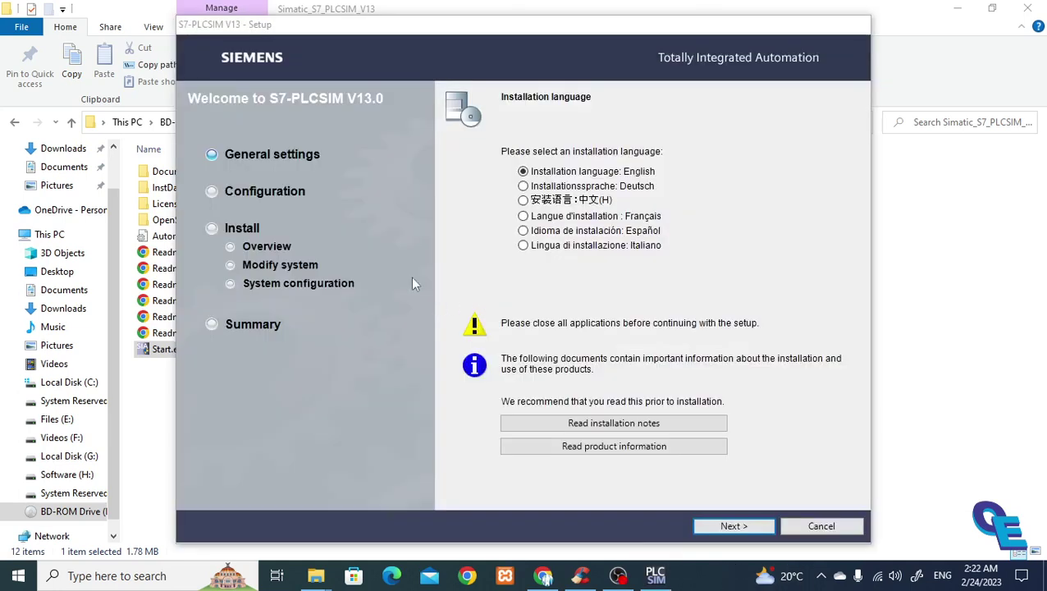
# Keep English as the setup language, go on to Product languages, and bring the Siemens forum thread forward
pyautogui.click(746, 528)
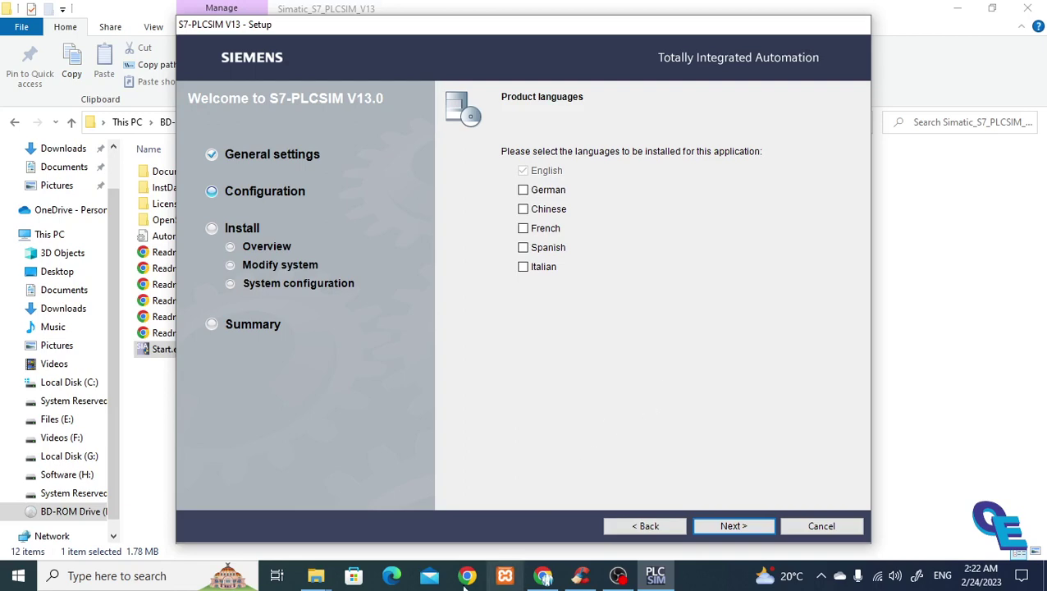
pyautogui.click(543, 577)
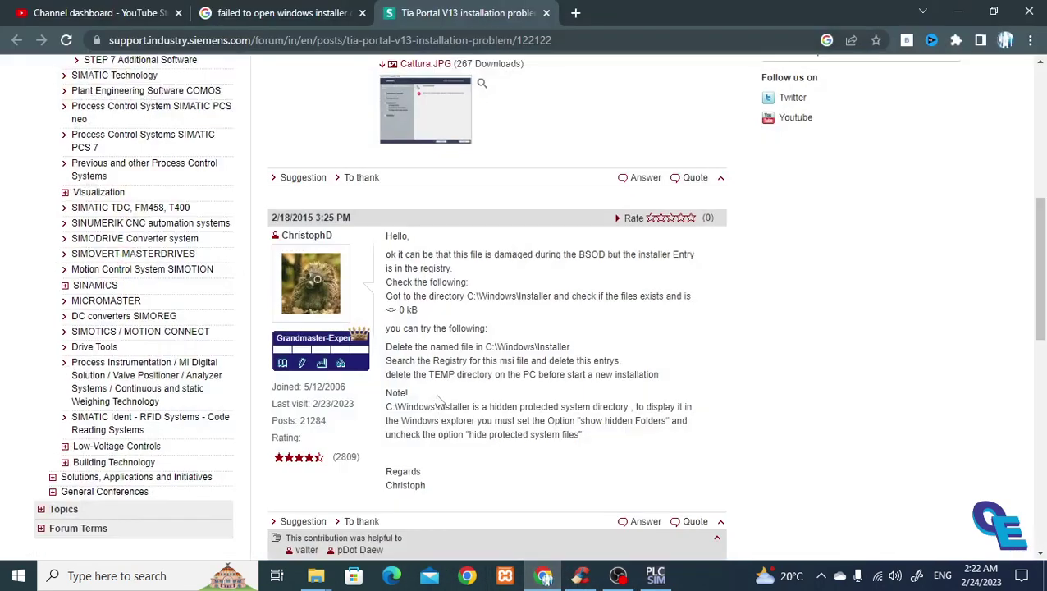
# Review the forum reply about clearing C:\Windows\Installer and TEMP, then minimize the browser
pyautogui.scroll(-2, 436, 393)
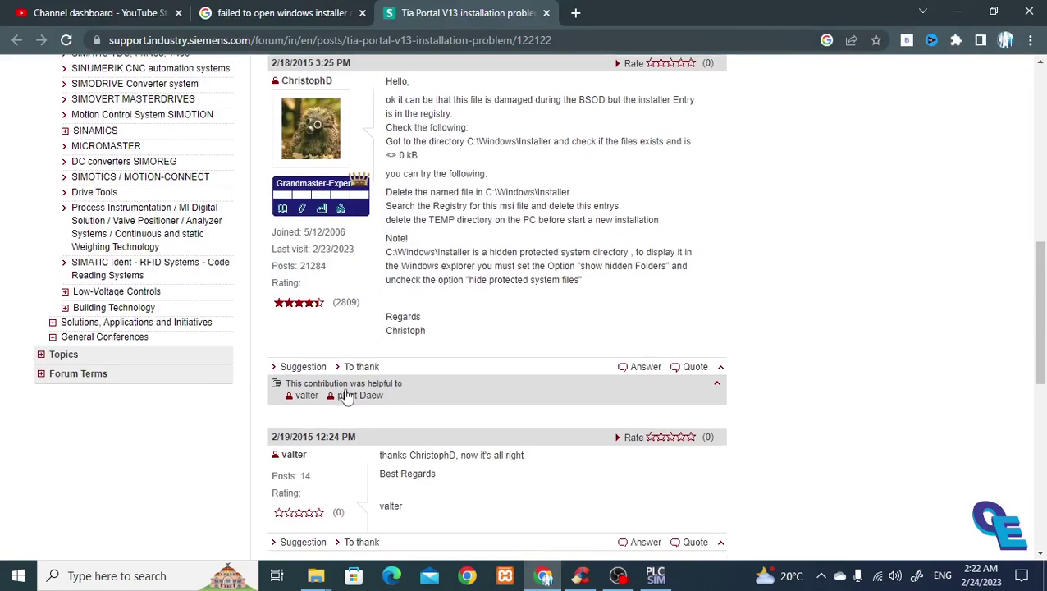
pyautogui.scroll(-1, 348, 397)
pyautogui.scroll(3, 348, 396)
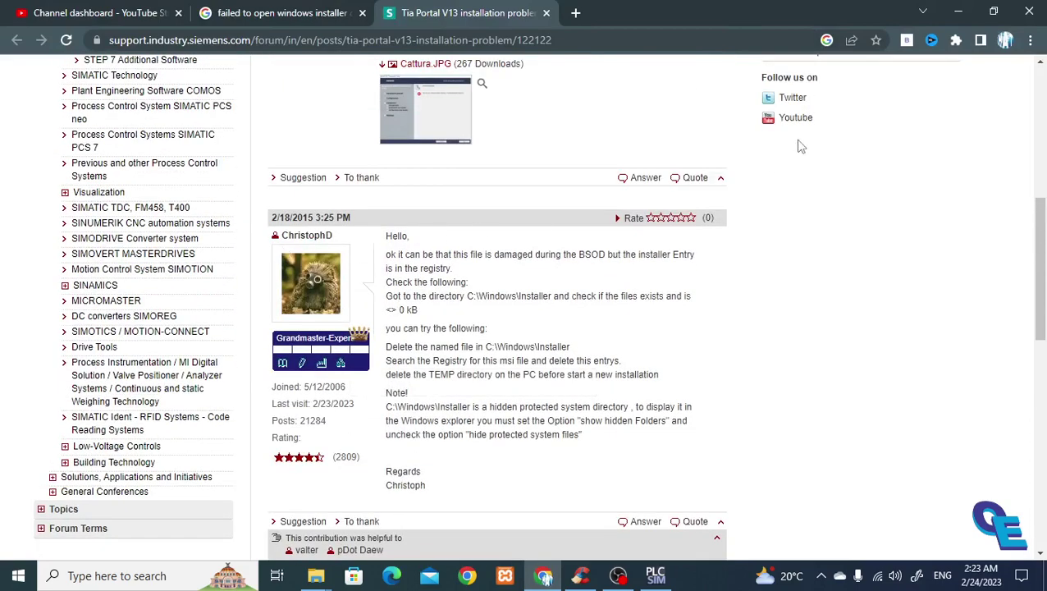
pyautogui.click(958, 10)
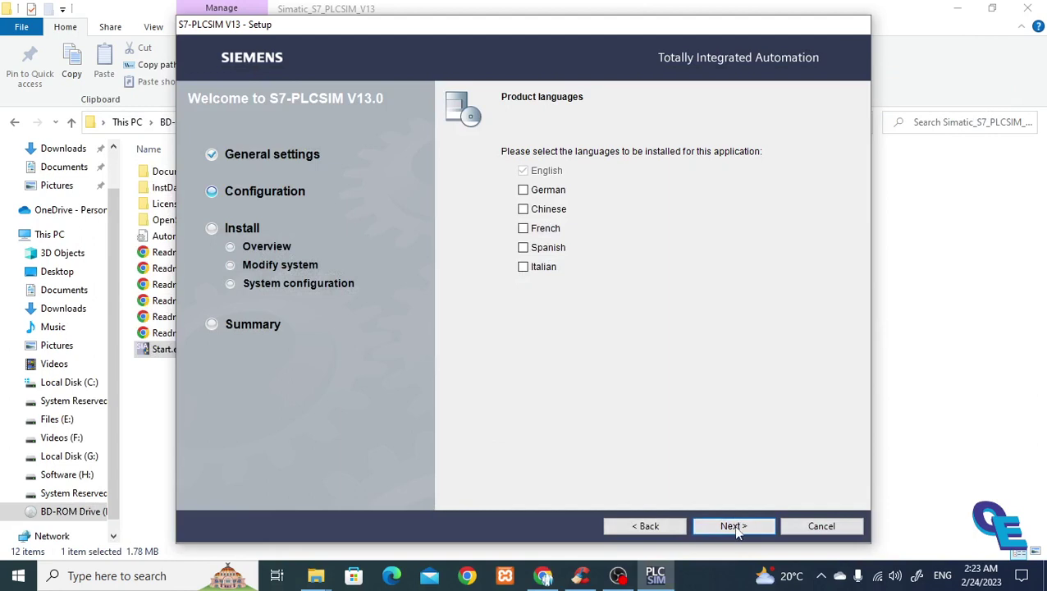
# Keep the Typical features (S7-PLCSIM V13.0, Automation License Manager, 2.4GB), checking drive C: space, and continue
pyautogui.click(733, 524)
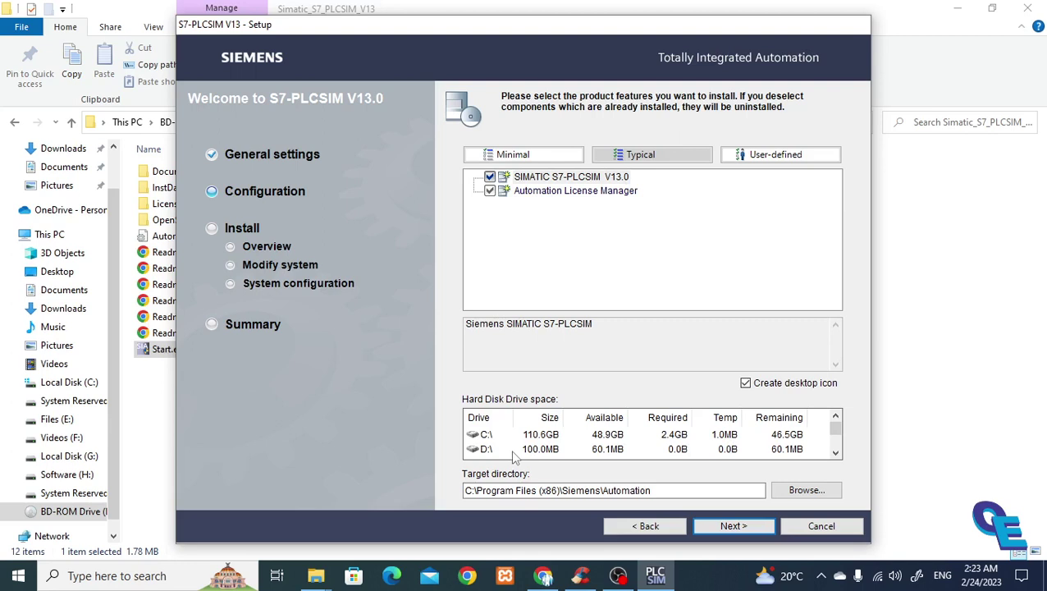
pyautogui.click(671, 435)
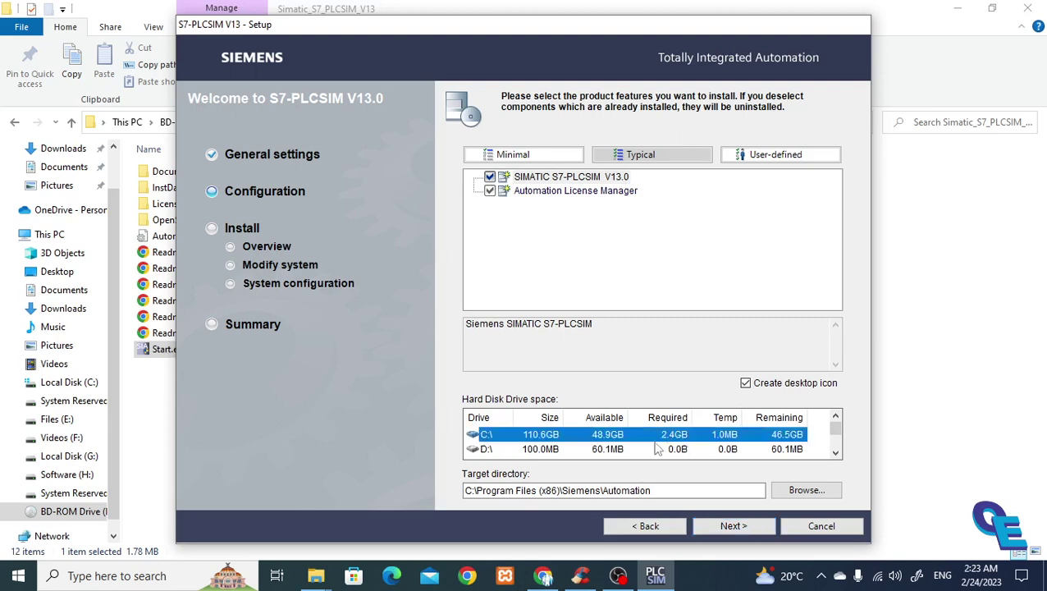
pyautogui.click(731, 527)
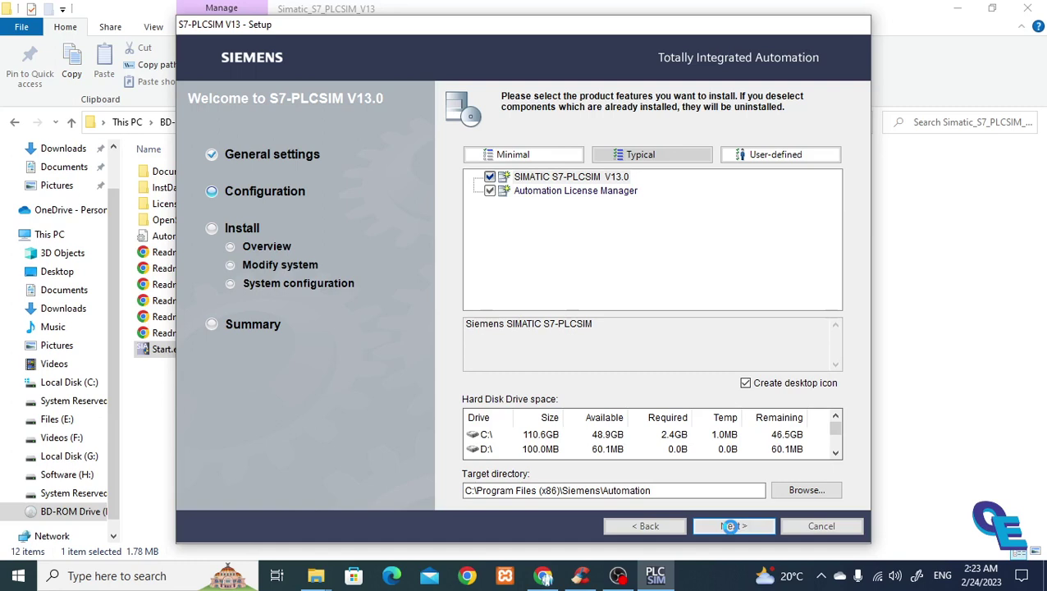